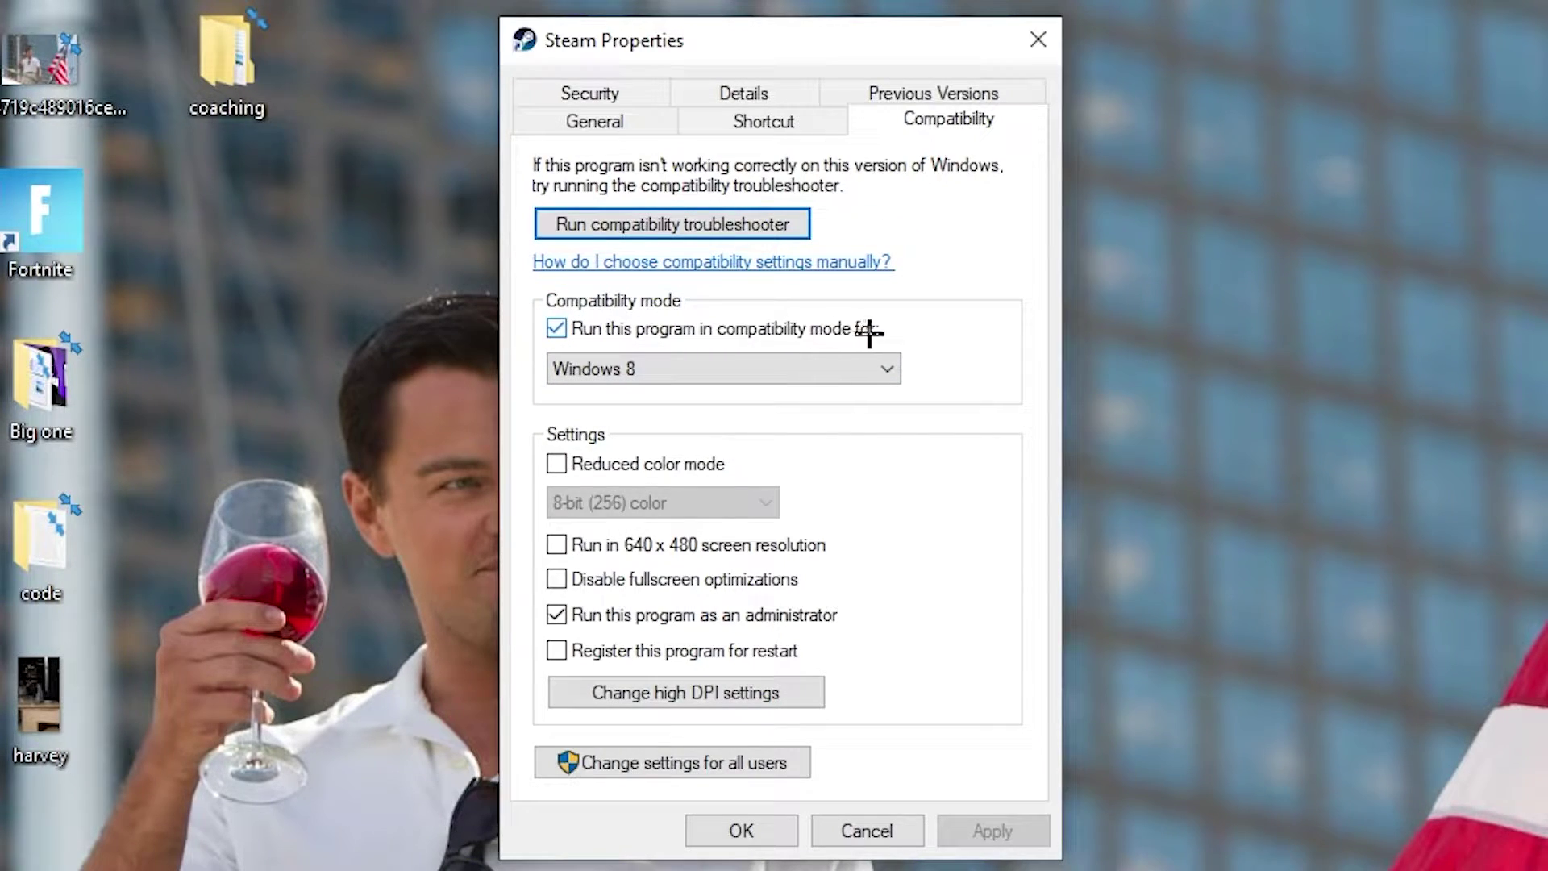
Check the compatibility mode choices in Steam's properties and accept the current settings
{"action": "left_click", "coordinate": [865, 360]}
{"action": "left_click", "coordinate": [935, 342]}
{"action": "left_click", "coordinate": [748, 829]}
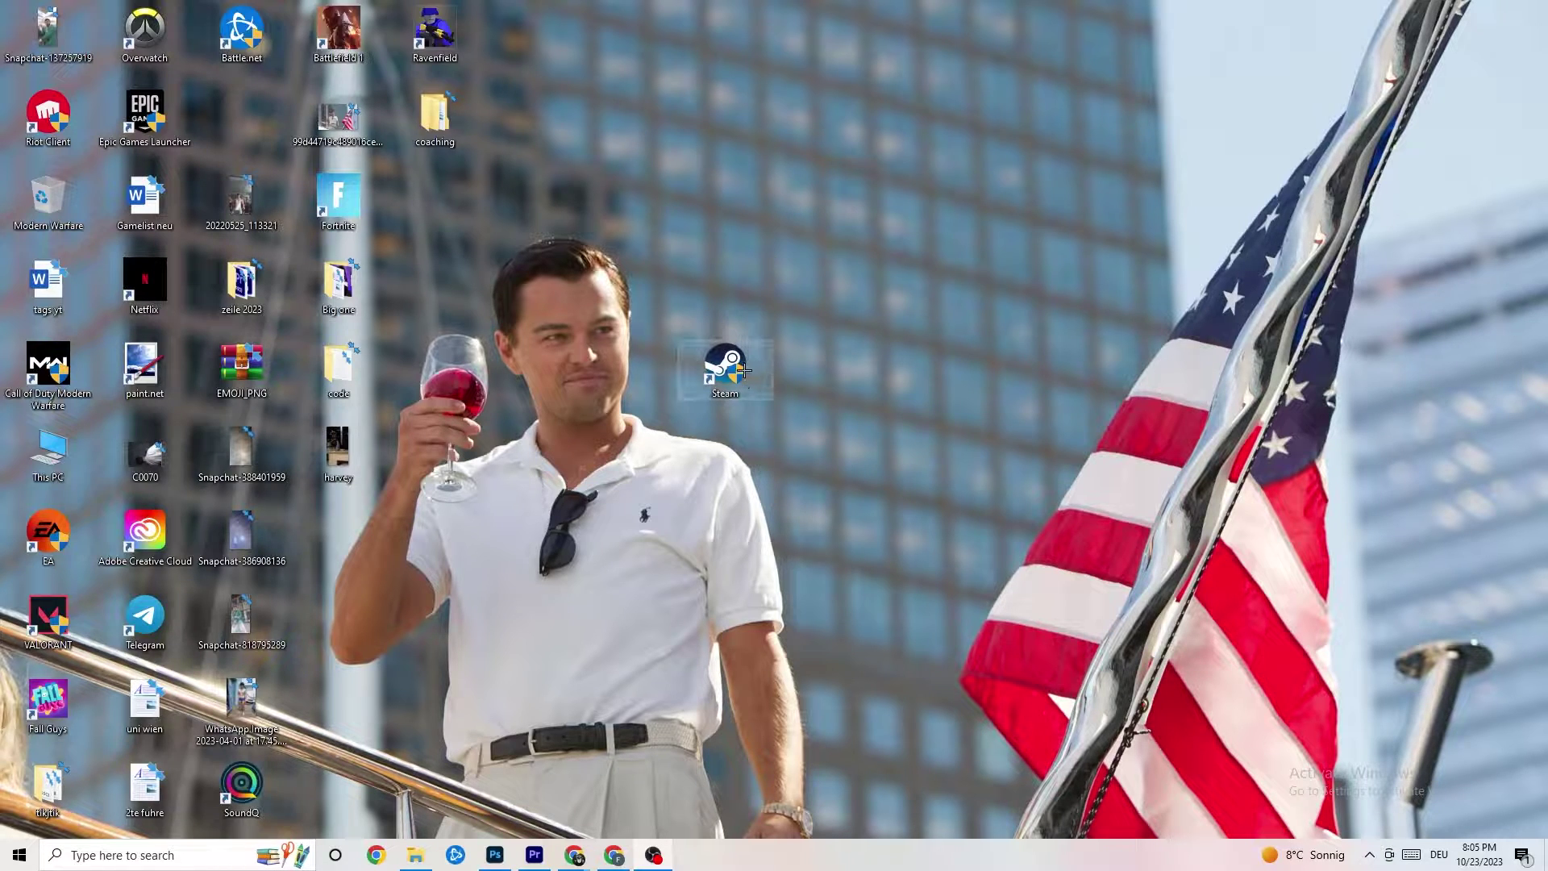
{"action": "left_click_drag", "start_coordinate": [738, 370], "coordinate": [741, 289]}
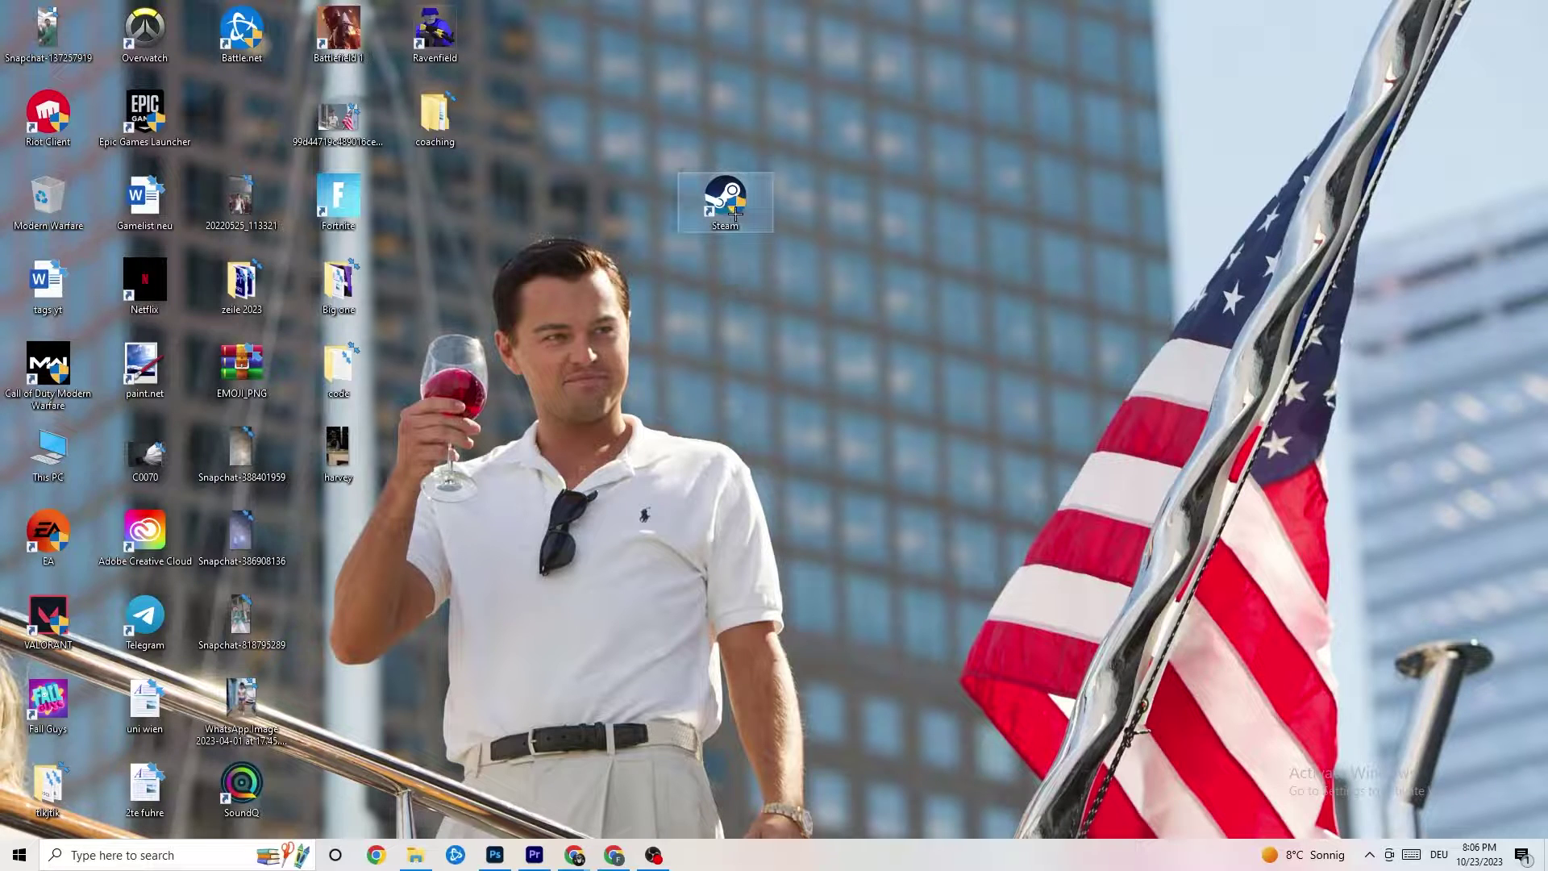
{"action": "left_click_drag", "start_coordinate": [726, 200], "coordinate": [617, 289]}
{"action": "left_click", "coordinate": [606, 200]}
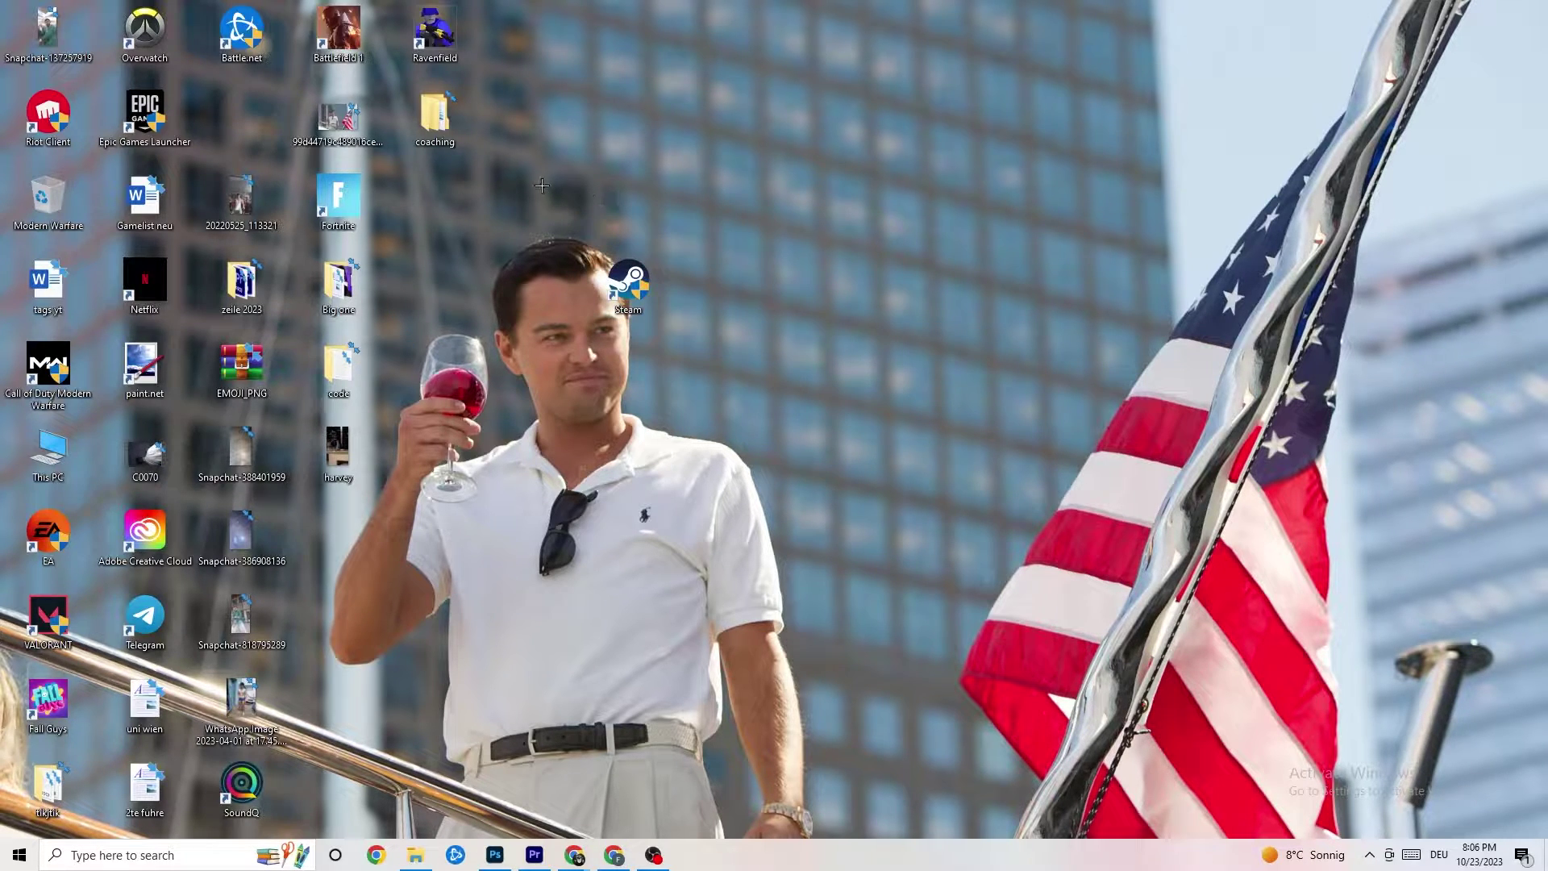
{"action": "left_click_drag", "start_coordinate": [595, 284], "coordinate": [647, 292]}
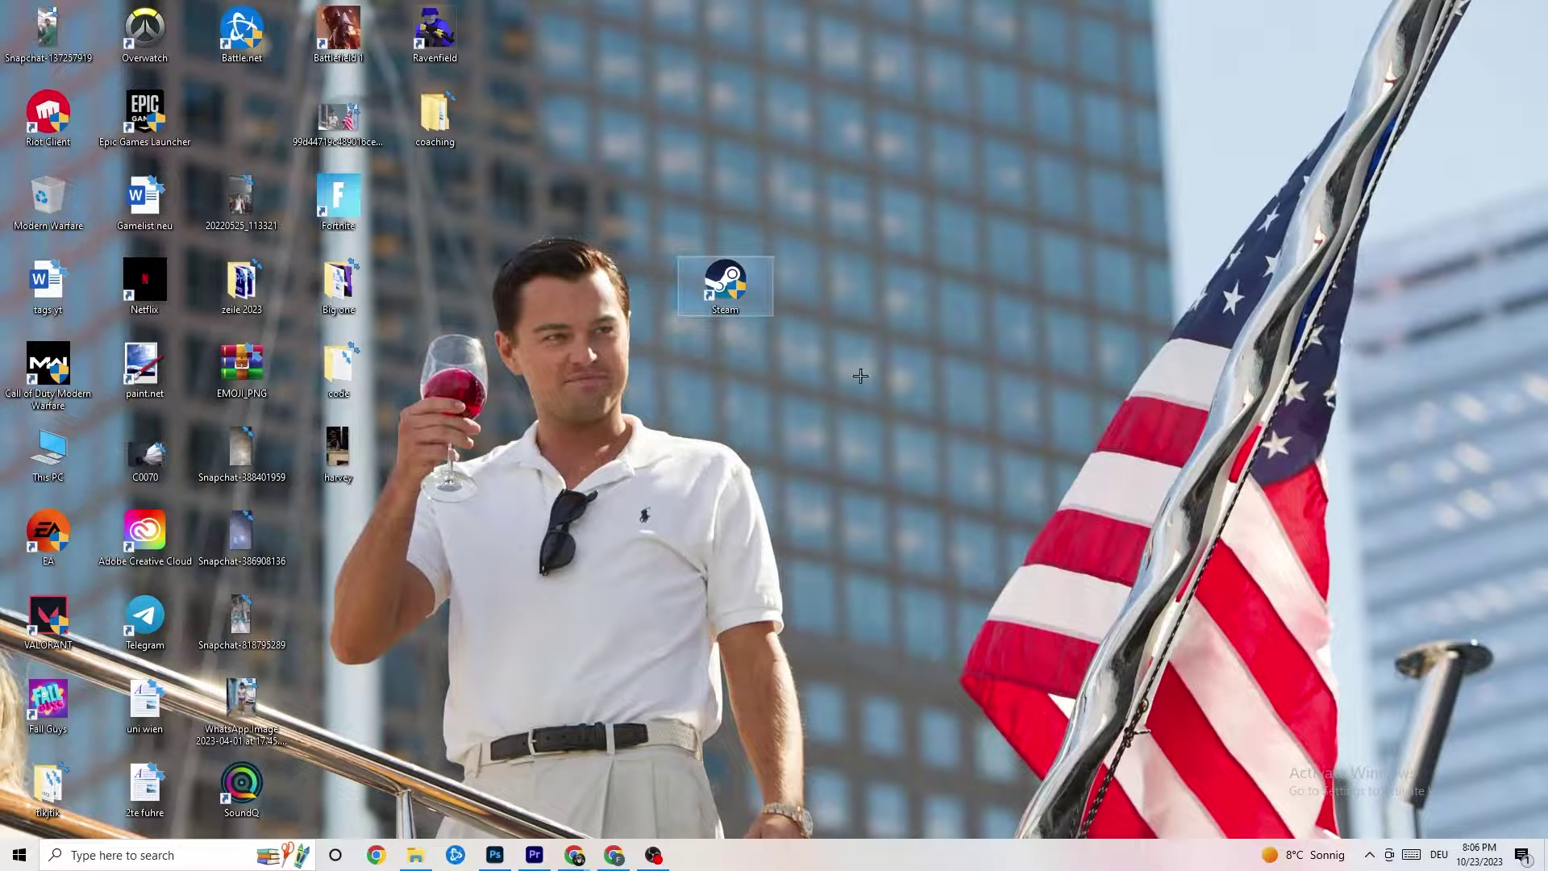
View the compatibility settings in the Steam desktop shortcut's properties, then close them
{"action": "right_click", "coordinate": [730, 297]}
{"action": "left_click", "coordinate": [811, 728]}
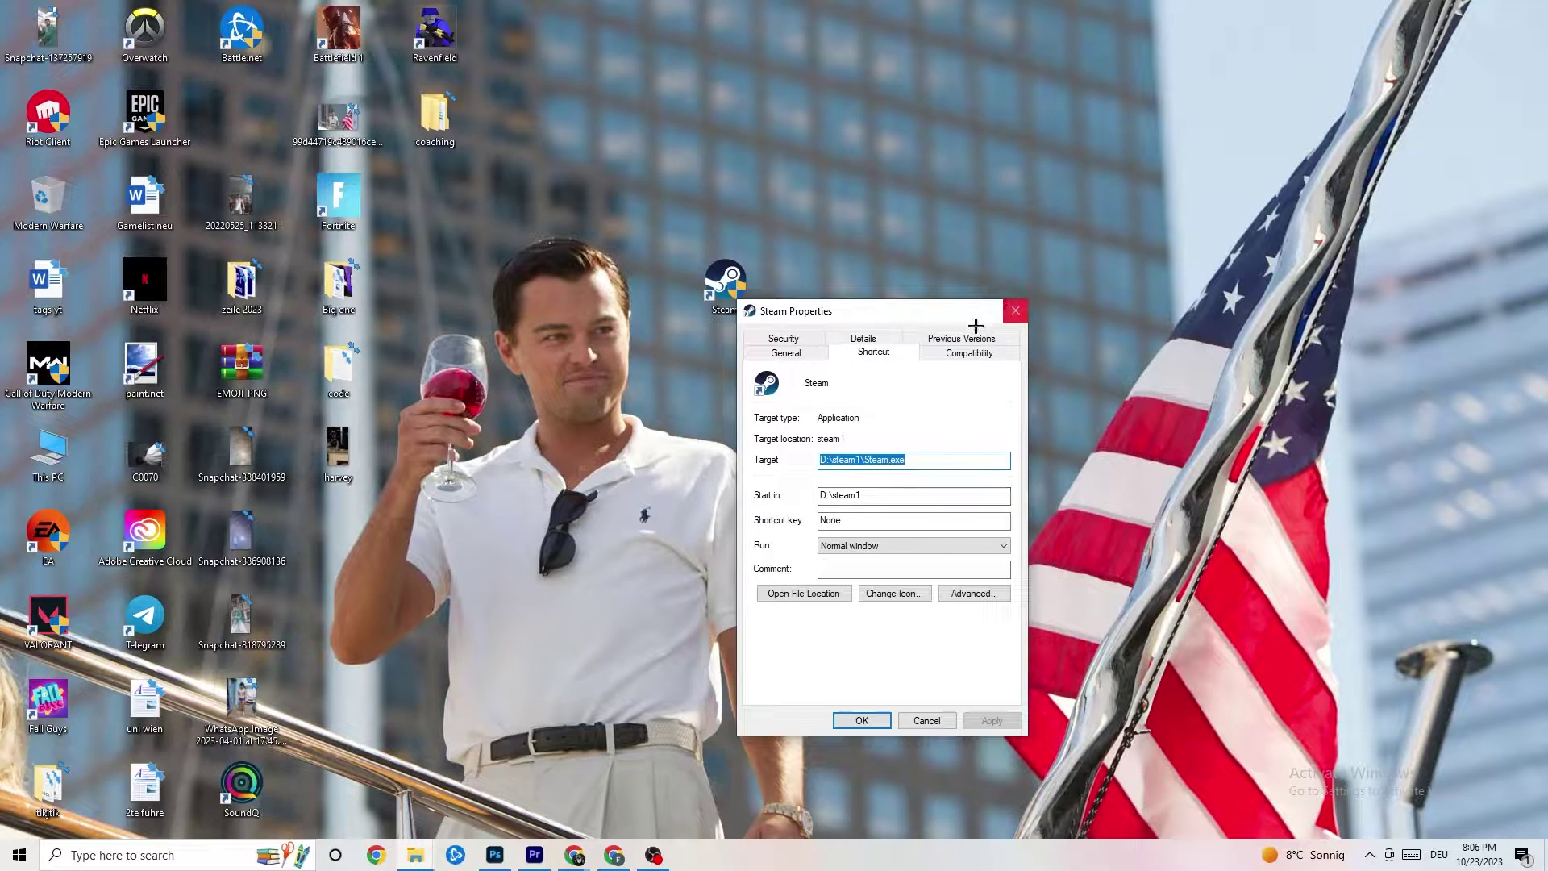
{"action": "left_click", "coordinate": [969, 352]}
{"action": "left_click", "coordinate": [1015, 311]}
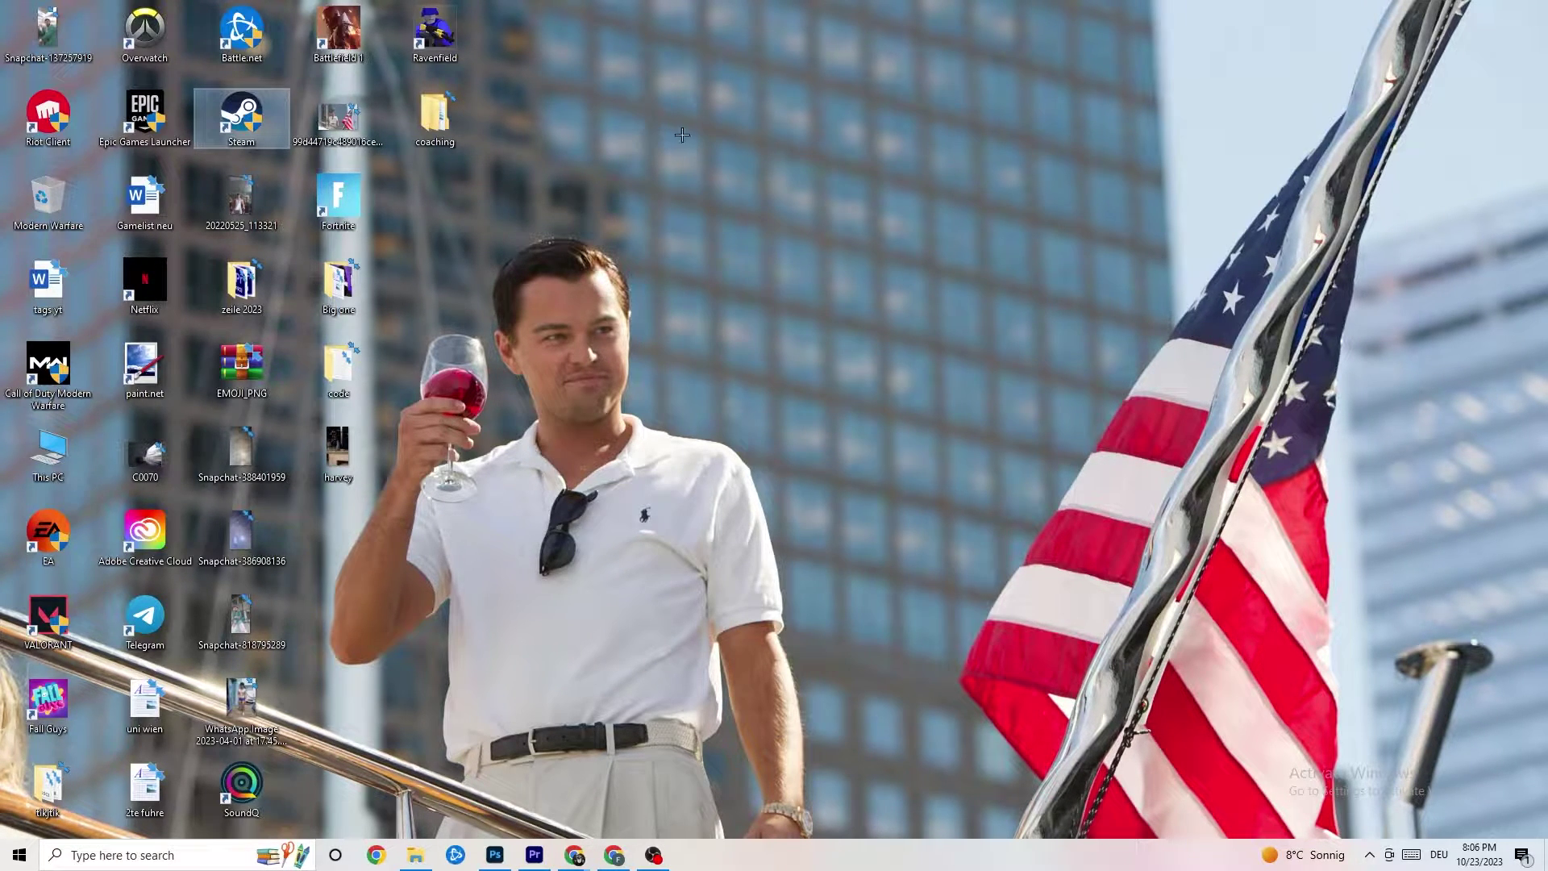
{"action": "left_click", "coordinate": [752, 157]}
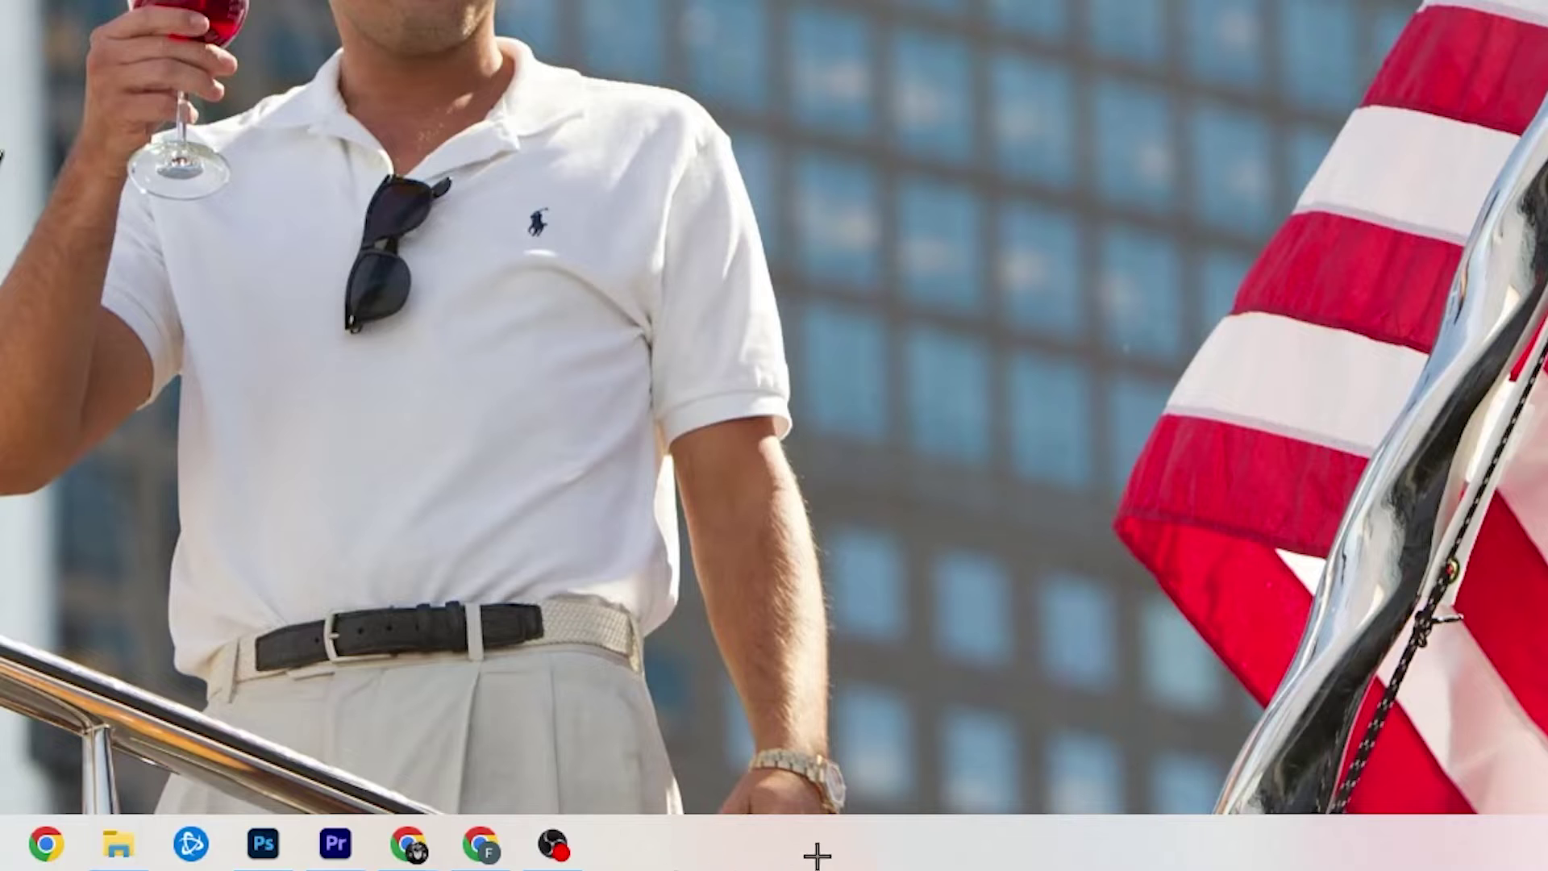
Open Task Manager and have its window fill the screen
{"action": "right_click", "coordinate": [660, 853]}
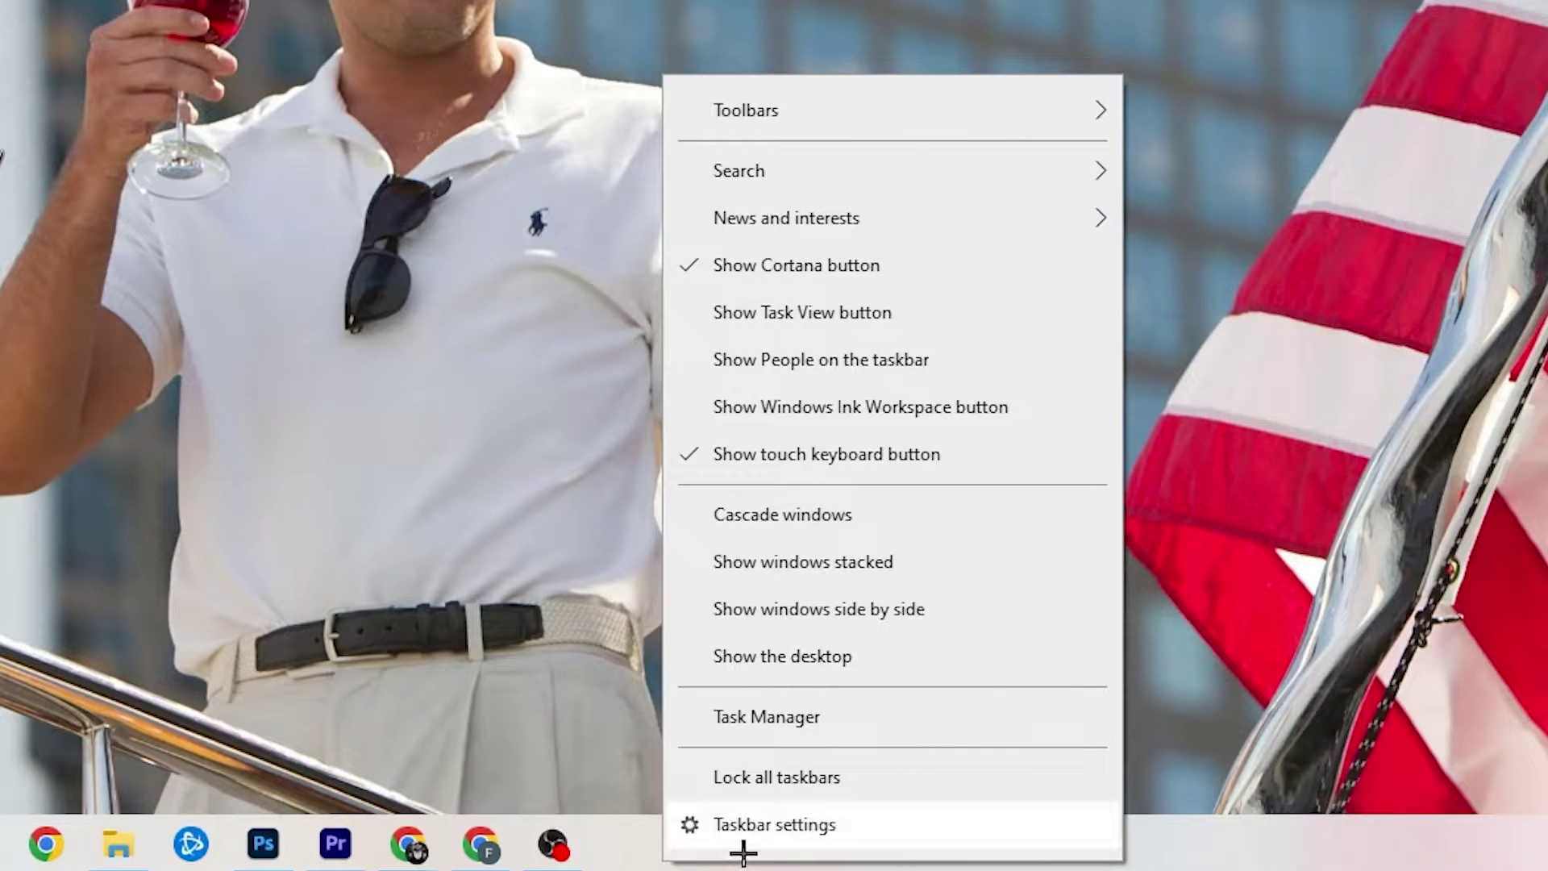
{"action": "left_click", "coordinate": [803, 728]}
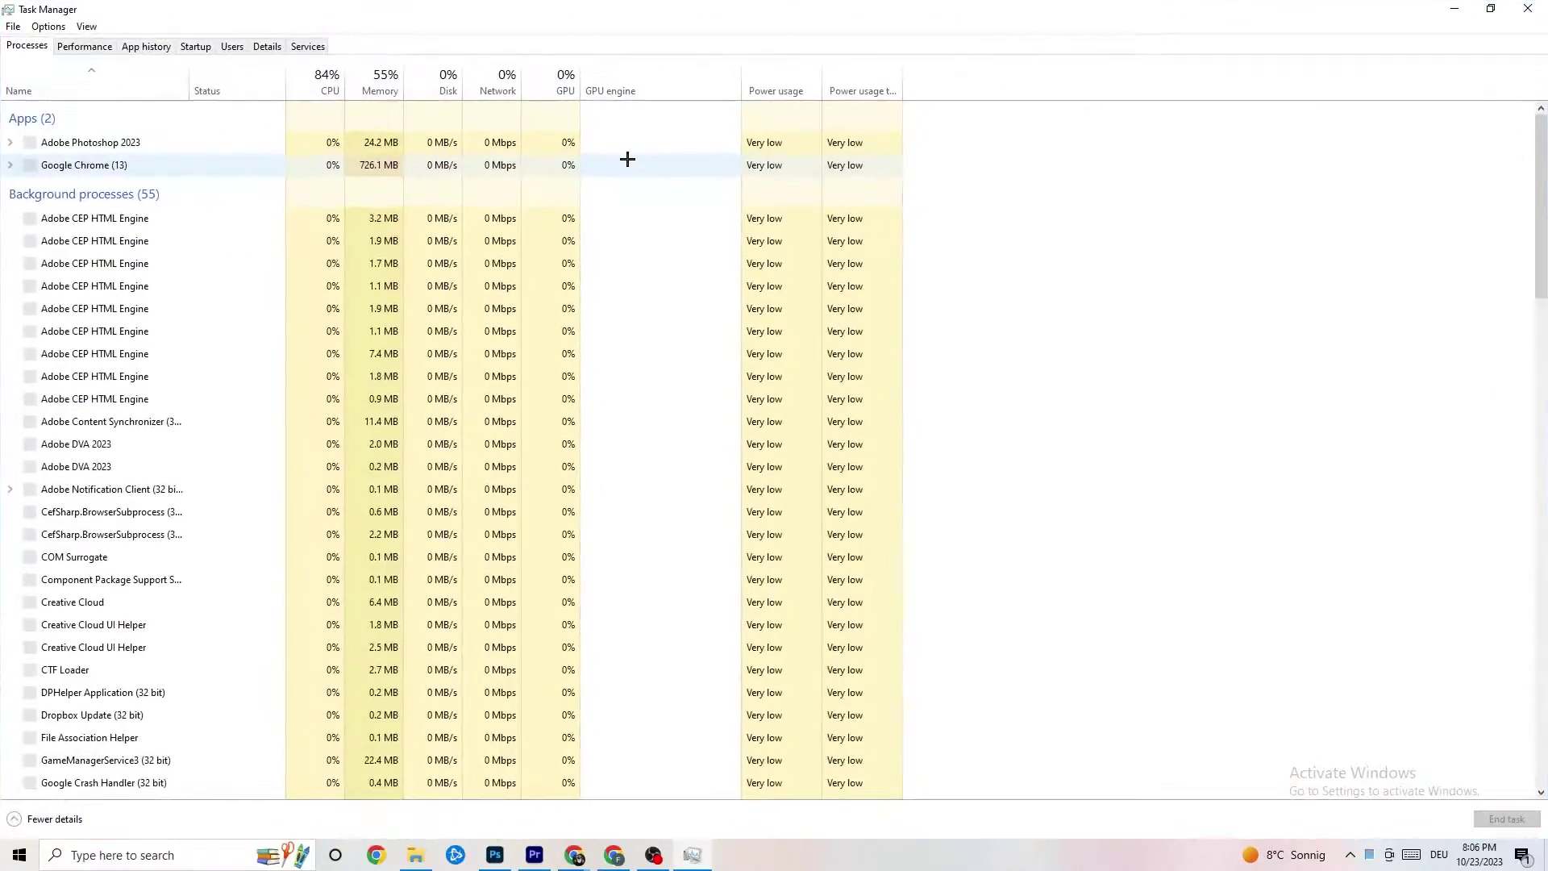
{"action": "left_click_drag", "start_coordinate": [669, 10], "coordinate": [664, 72]}
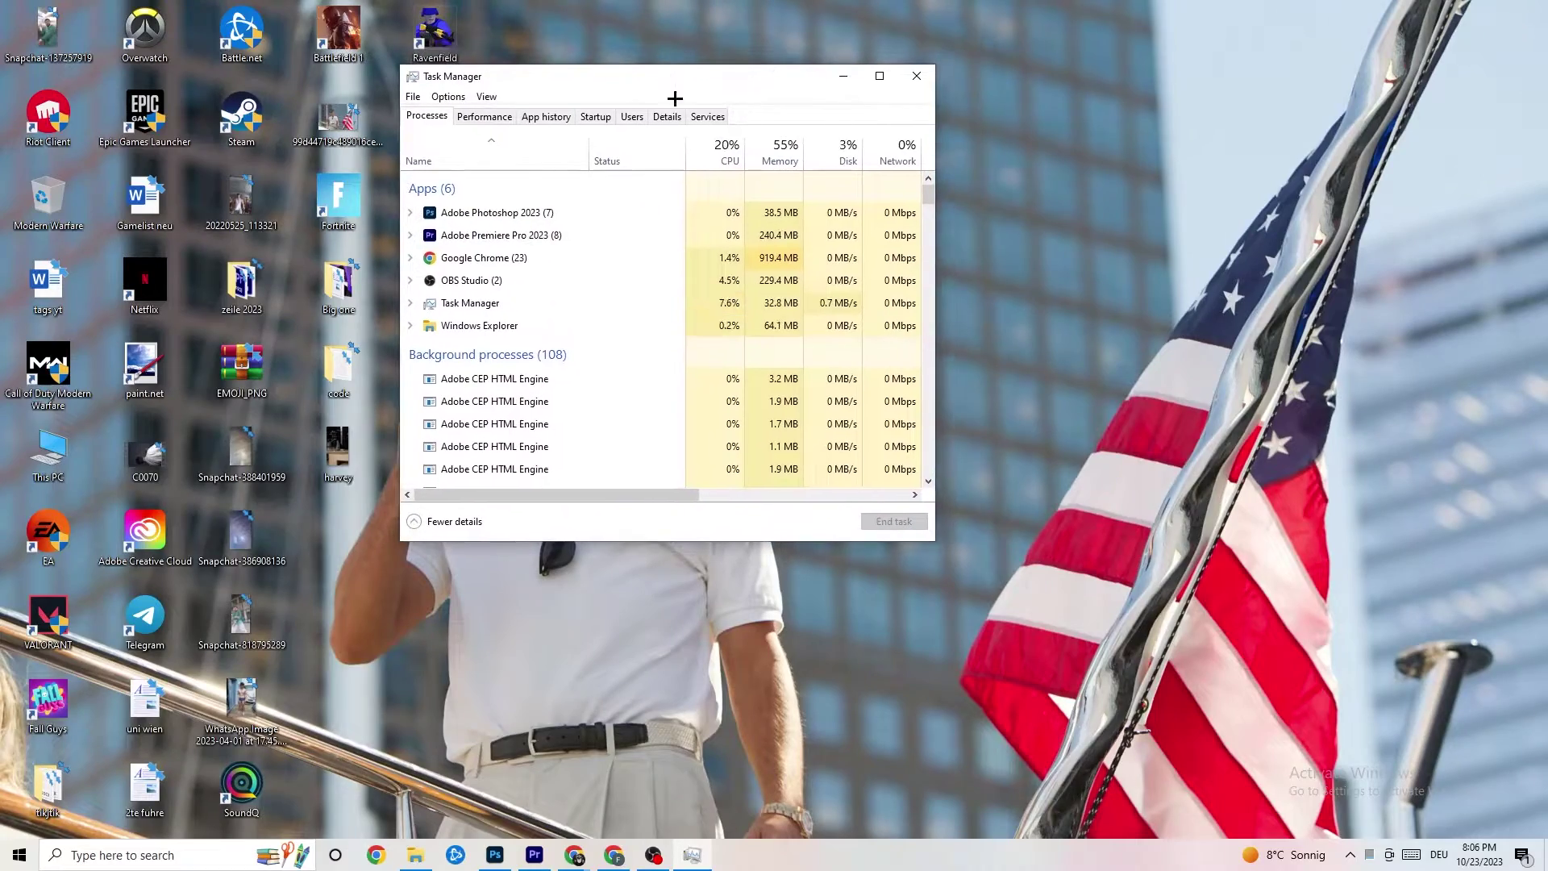
{"action": "left_click", "coordinate": [881, 80]}
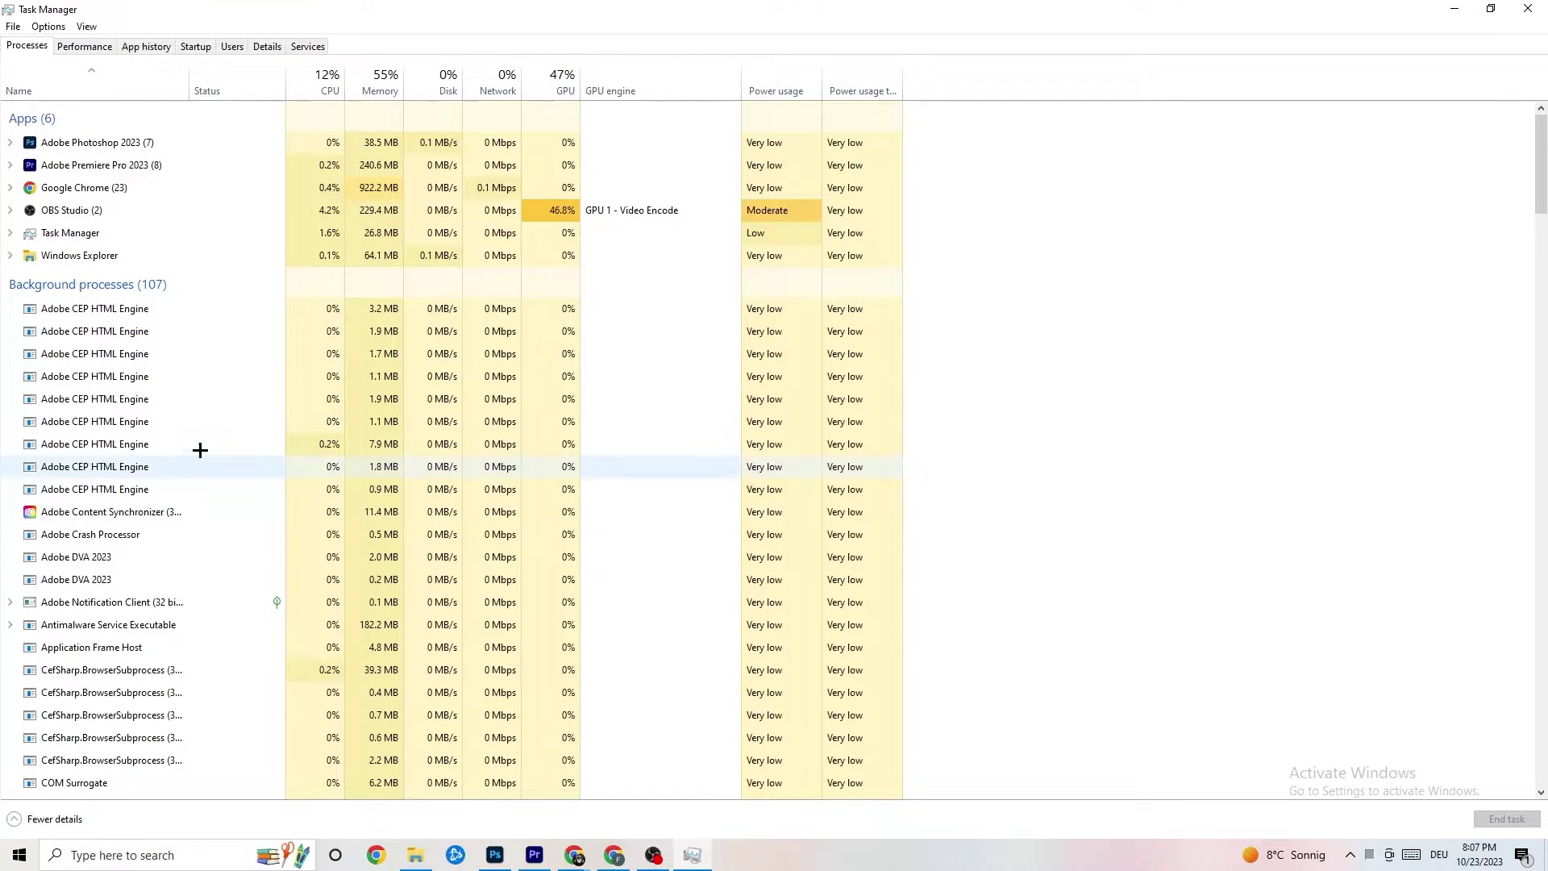
Look through the running processes and end the Adobe Photoshop 2023 task
{"action": "scroll", "coordinate": [204, 423], "scroll_direction": "down", "scroll_amount": 4}
{"action": "scroll", "coordinate": [204, 423], "scroll_direction": "down", "scroll_amount": 12}
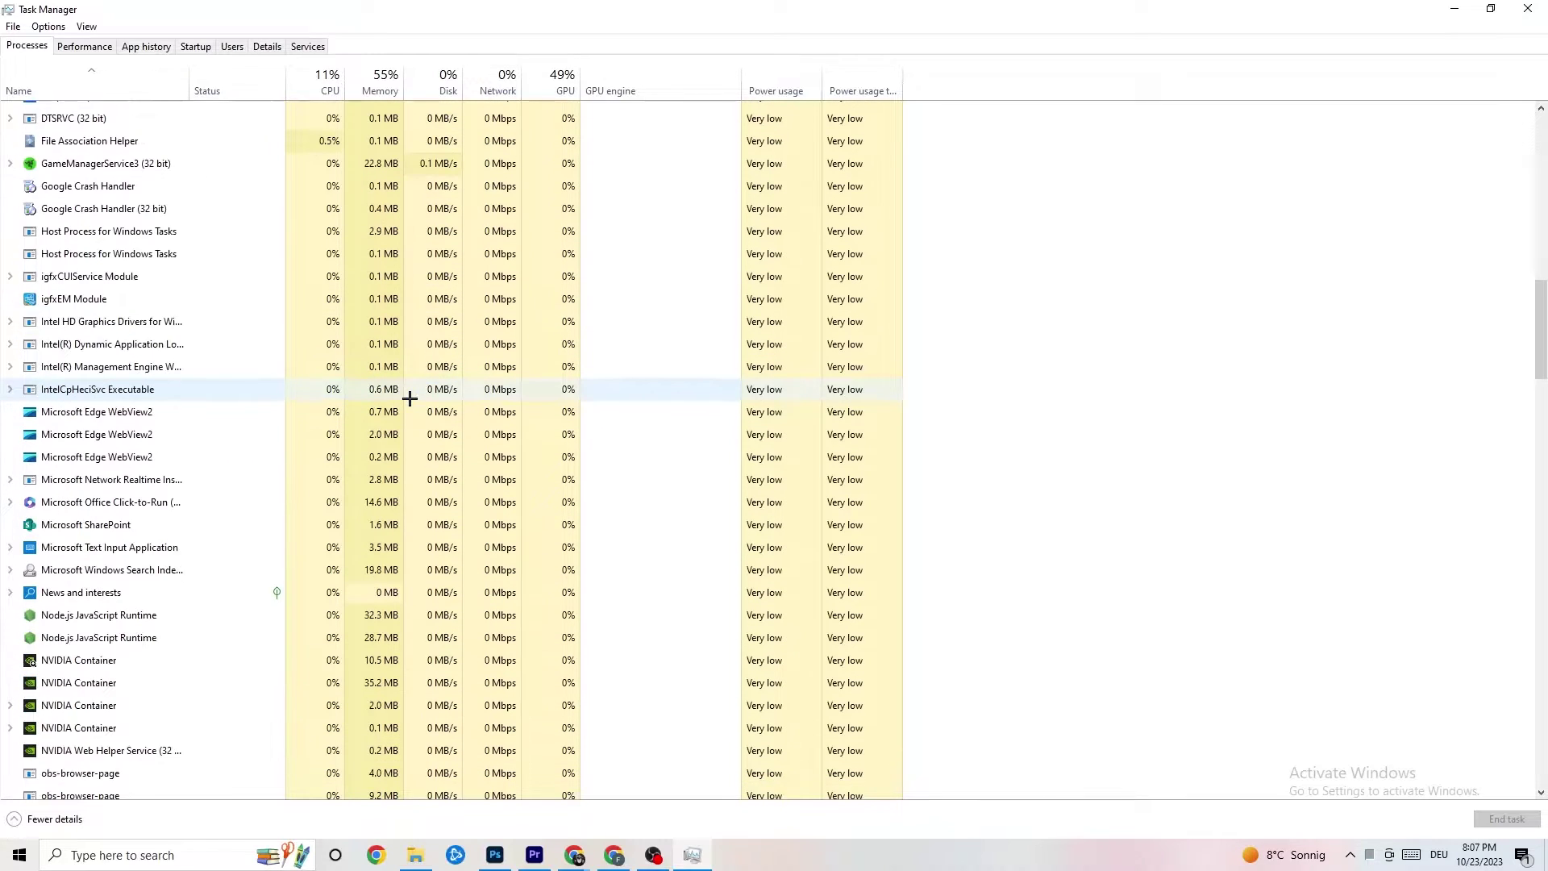
{"action": "scroll", "coordinate": [424, 395], "scroll_direction": "up", "scroll_amount": 16}
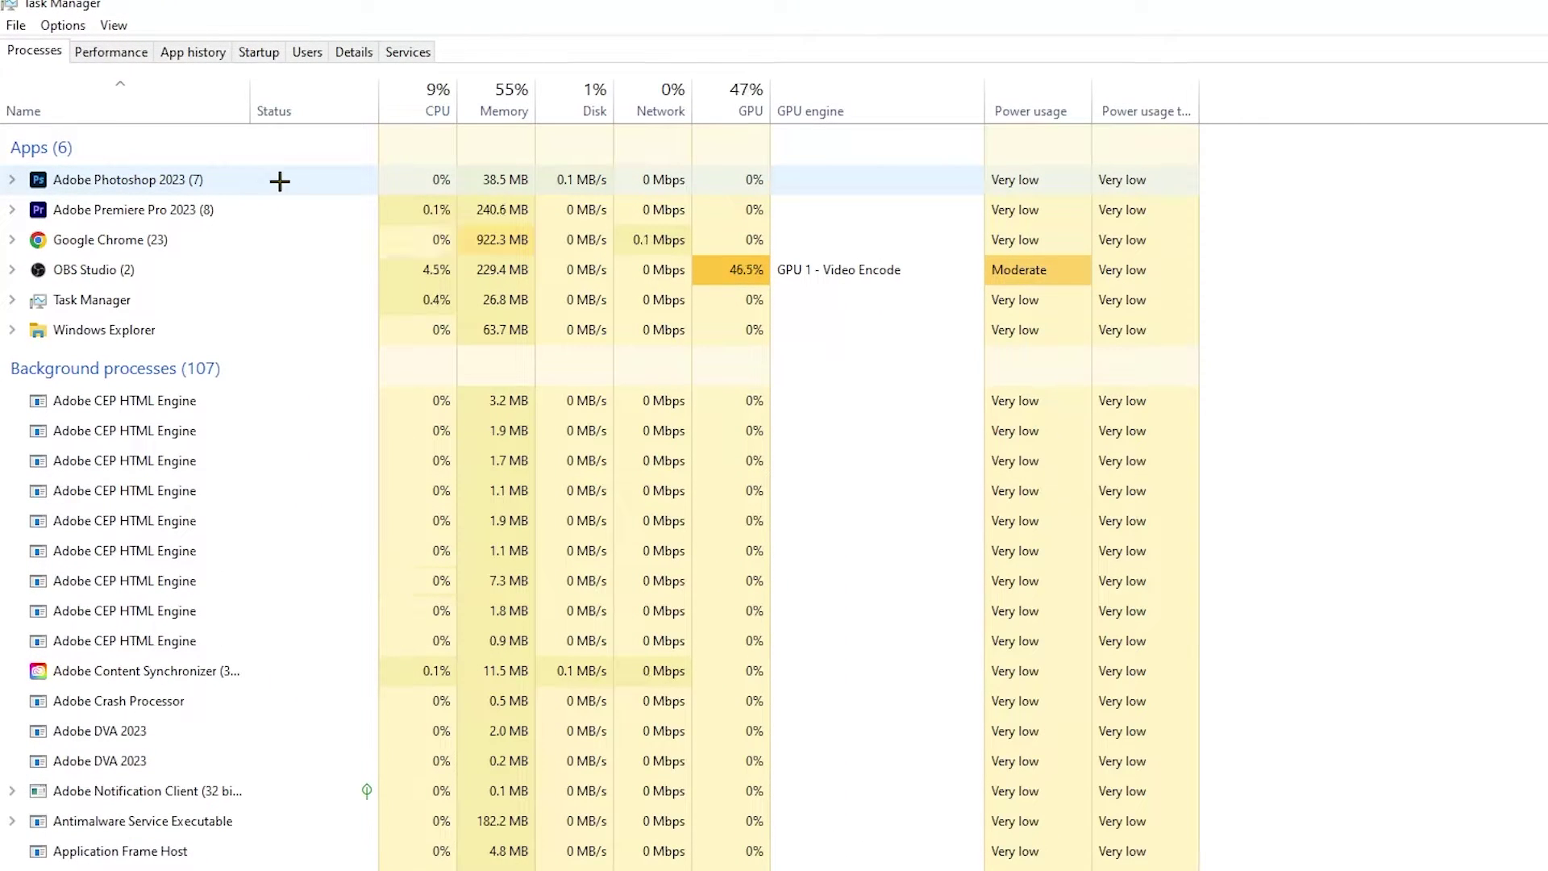
{"action": "right_click", "coordinate": [523, 177]}
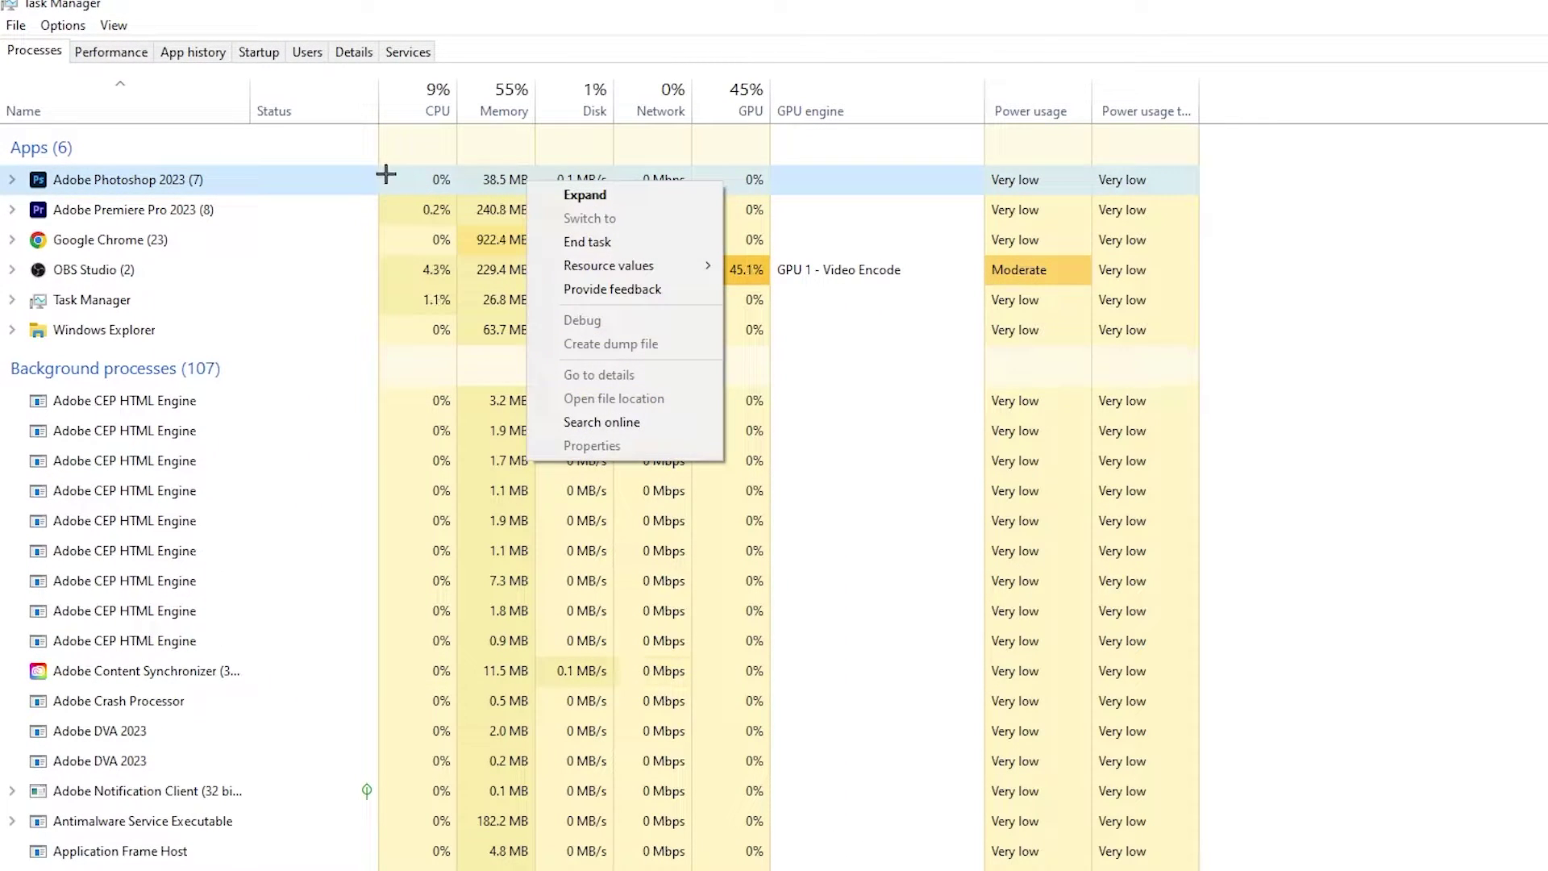
{"action": "right_click", "coordinate": [282, 189]}
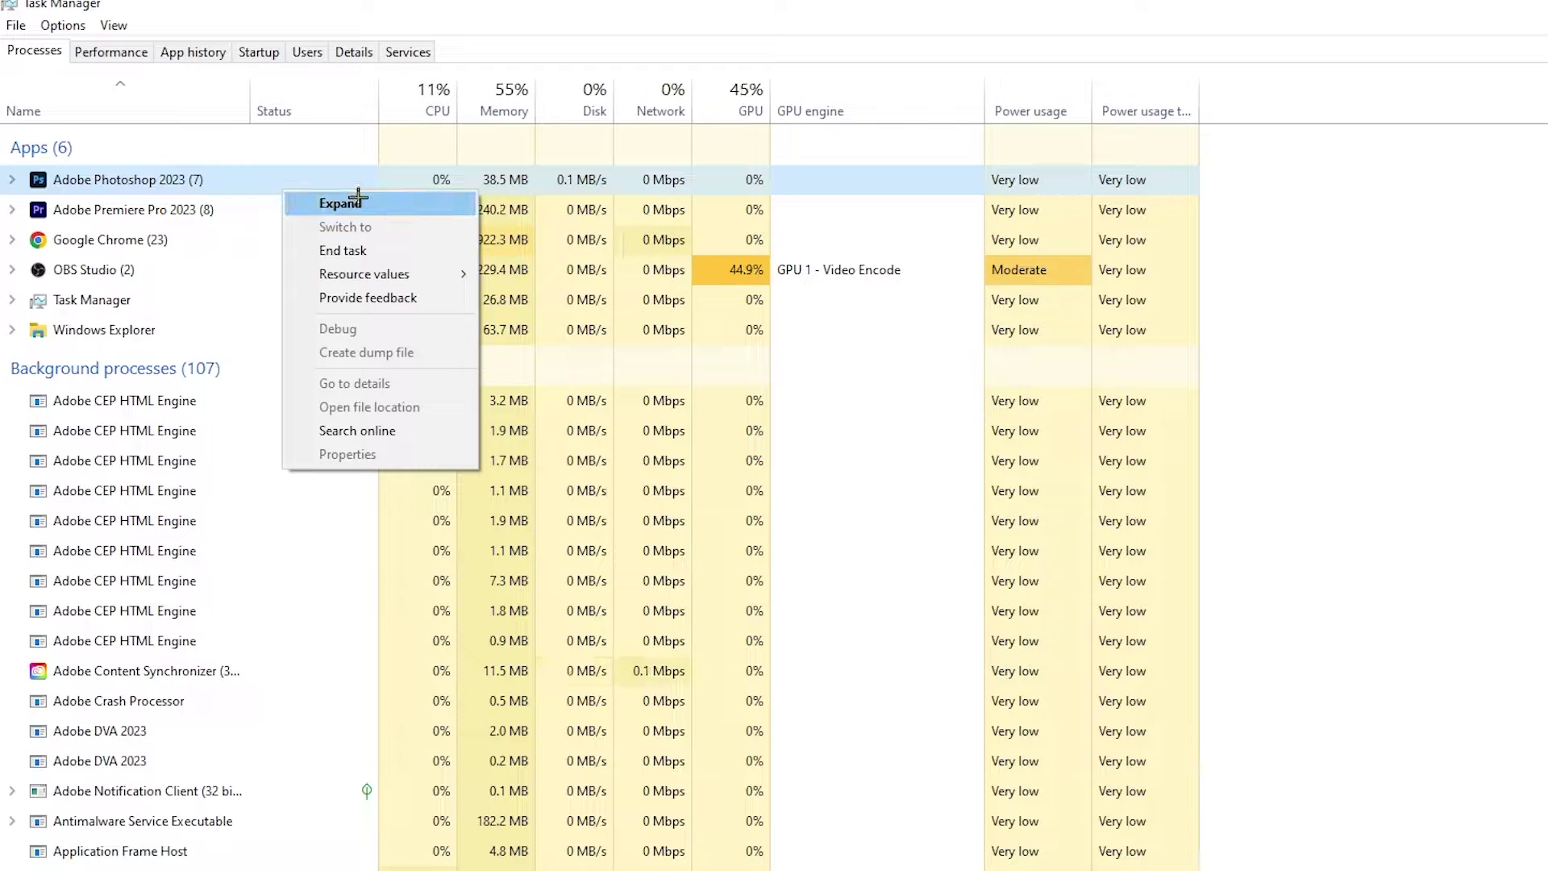
{"action": "left_click", "coordinate": [404, 249]}
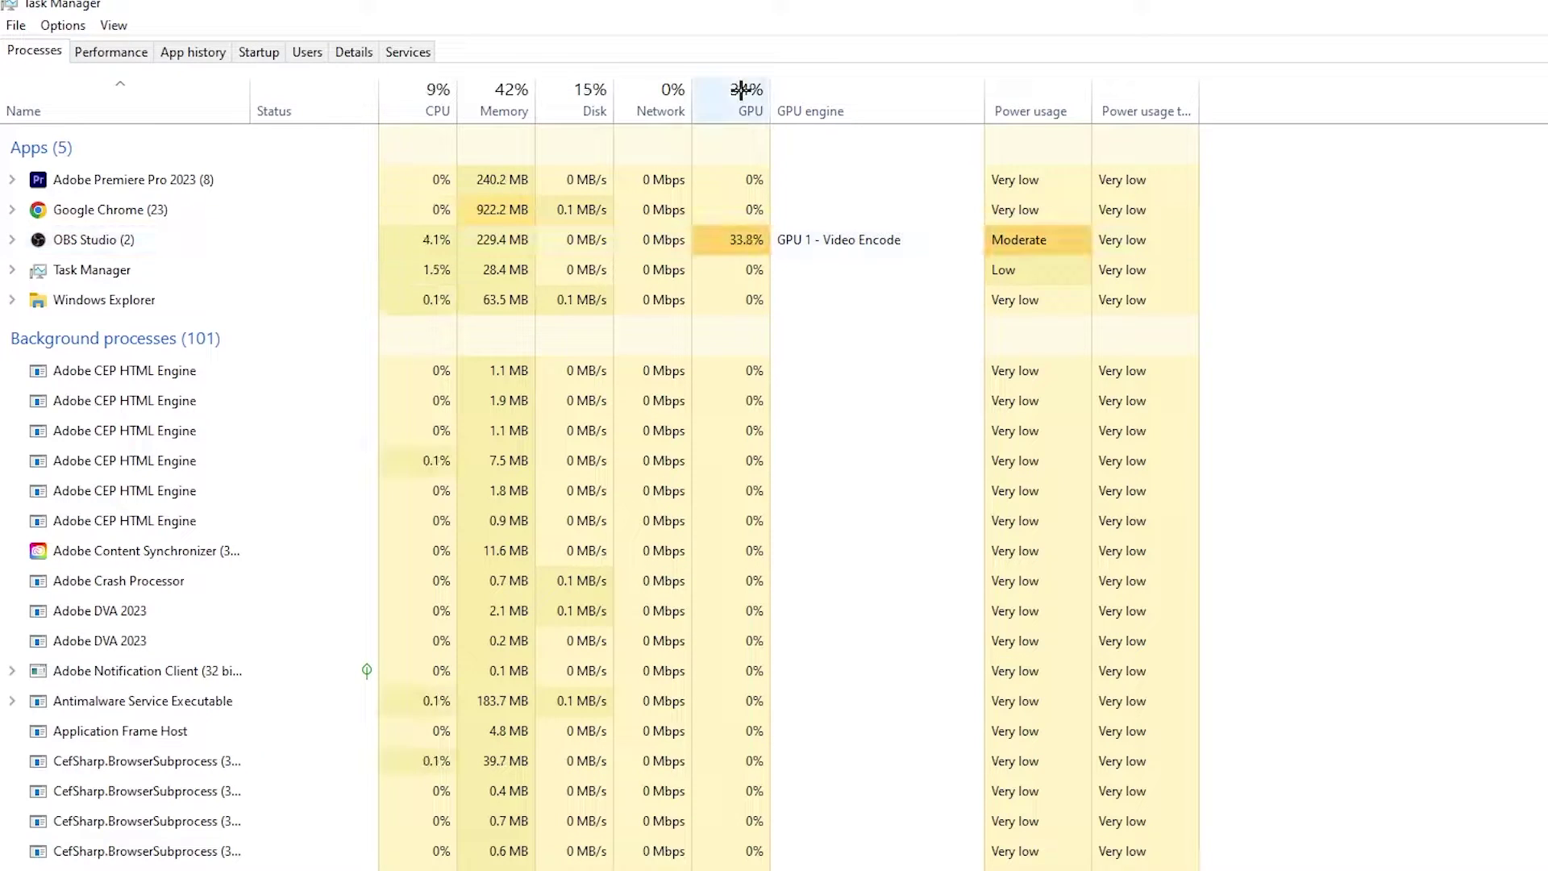
{"action": "left_click", "coordinate": [773, 272]}
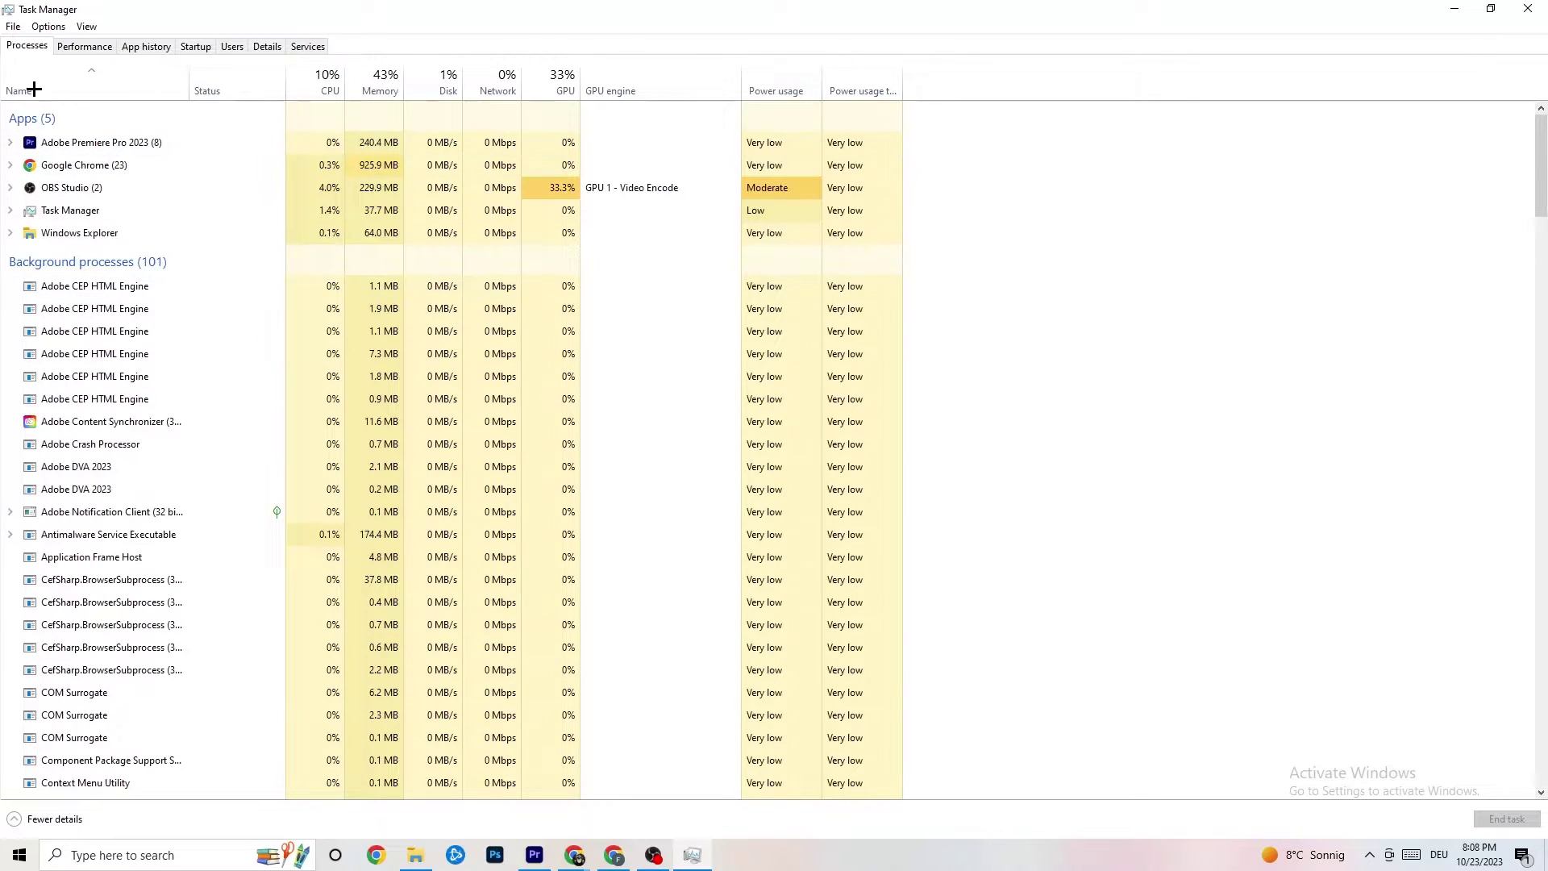
View the priority levels available for the Adobe Premiere Pro process in the detailed process list, leaving the priority as it is
{"action": "left_click", "coordinate": [273, 43]}
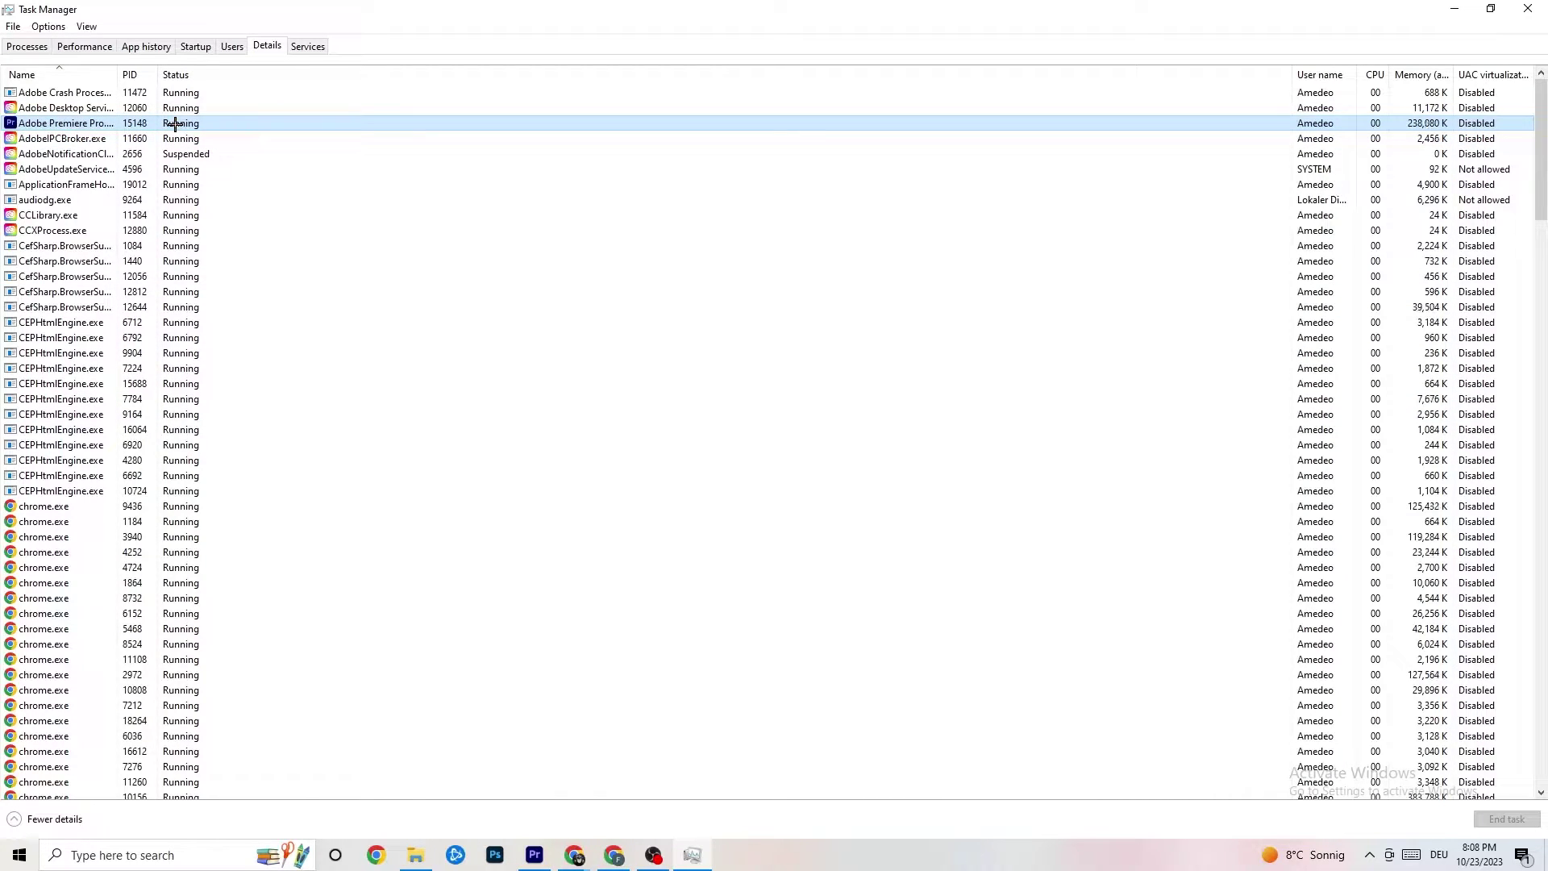
{"action": "right_click", "coordinate": [174, 123]}
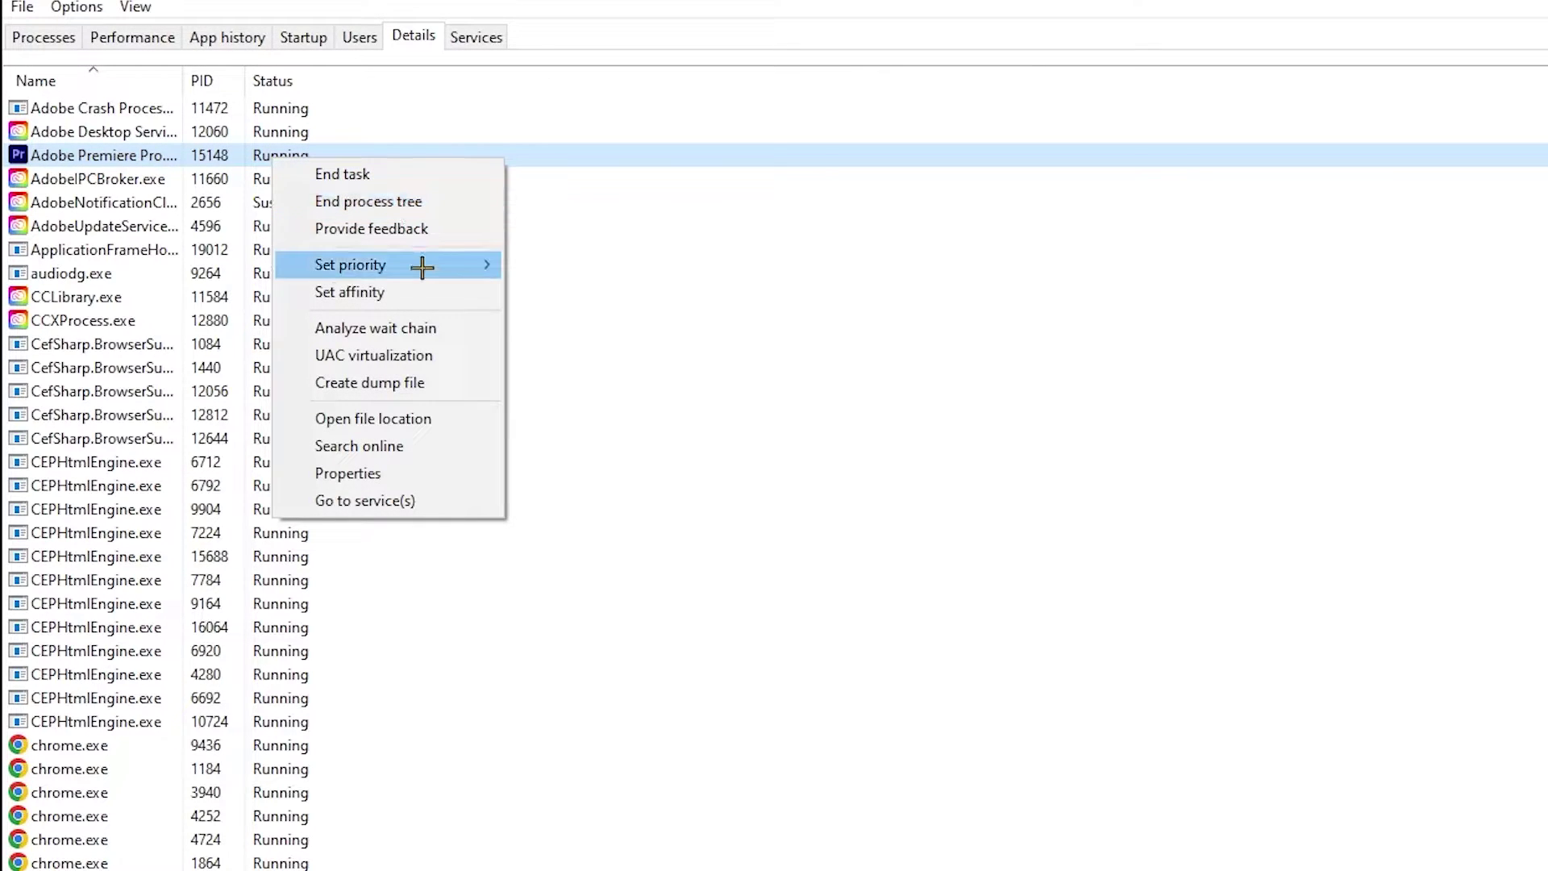
{"action": "mouse_move", "coordinate": [421, 267]}
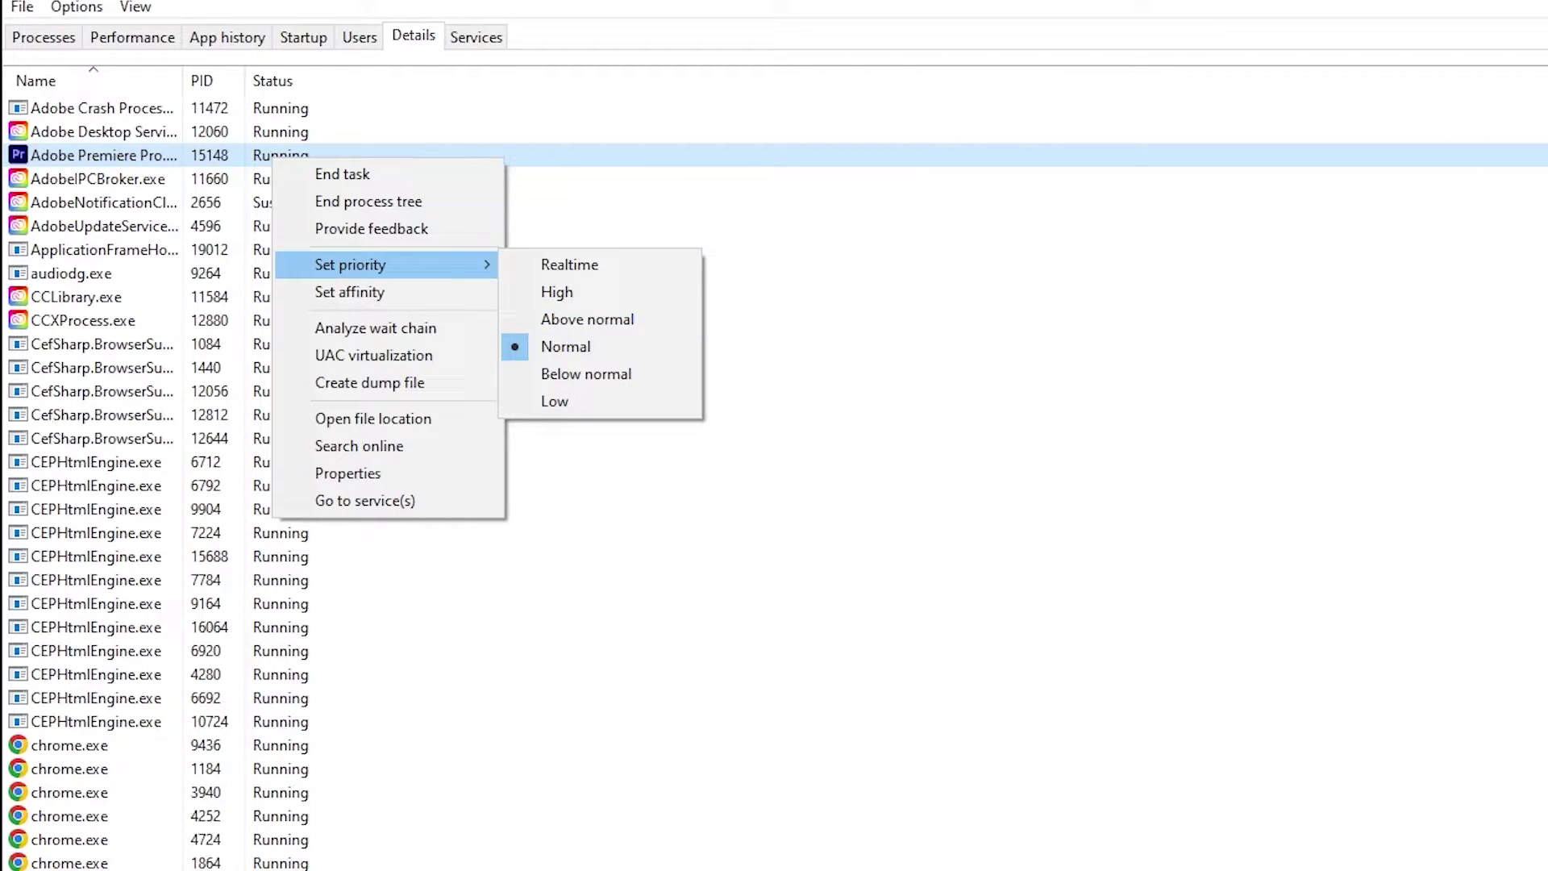
{"action": "left_click", "coordinate": [571, 109]}
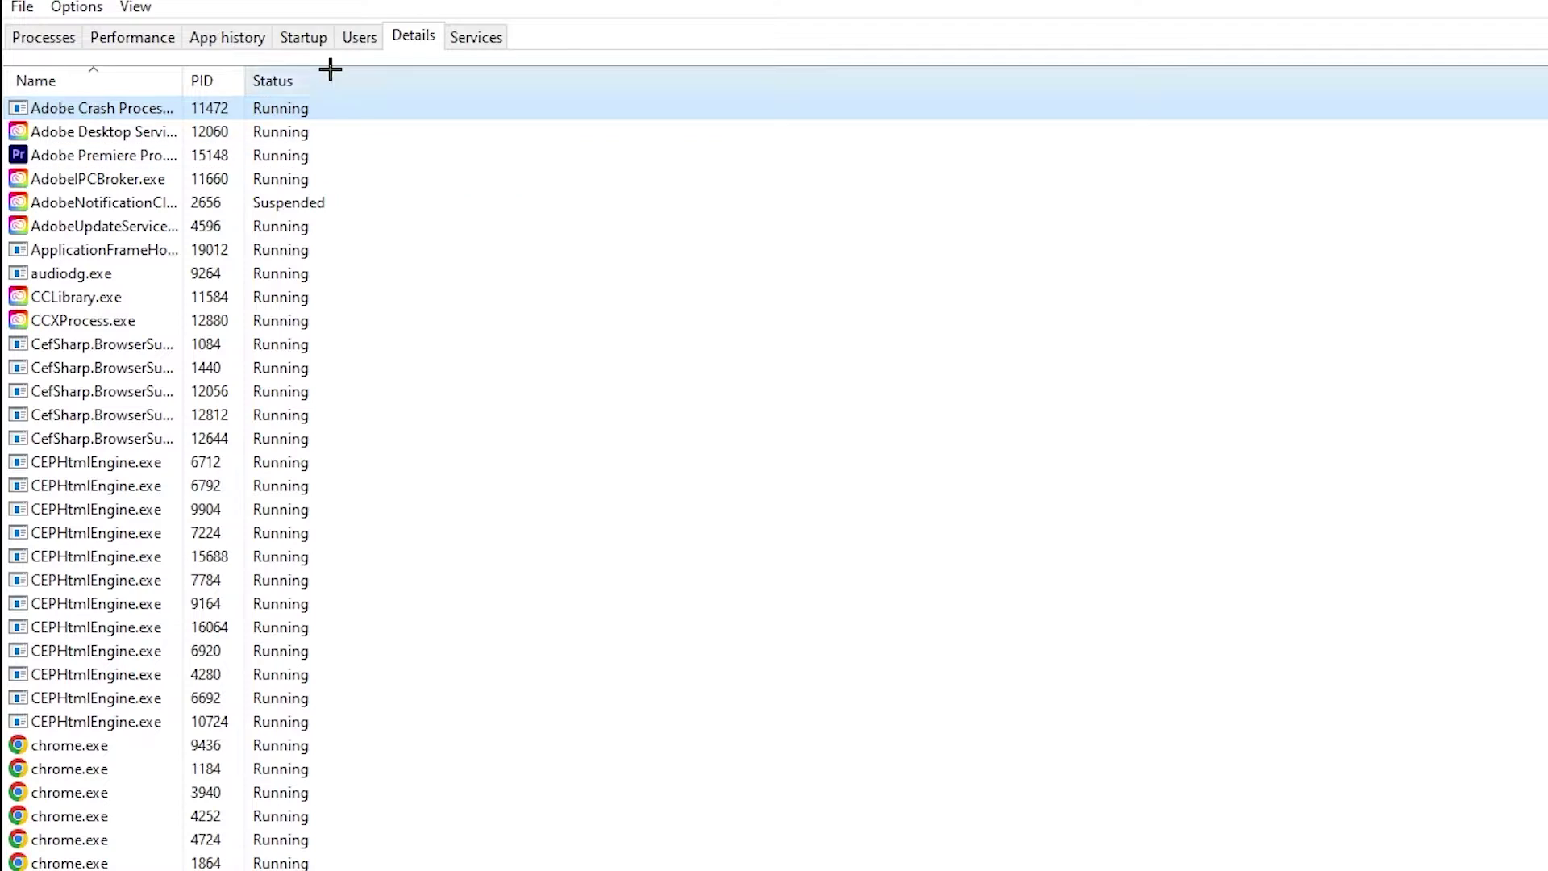
Review the startup programs and the actions available for Adobe Updater Startup Utility, then close Task Manager
{"action": "left_click", "coordinate": [305, 38]}
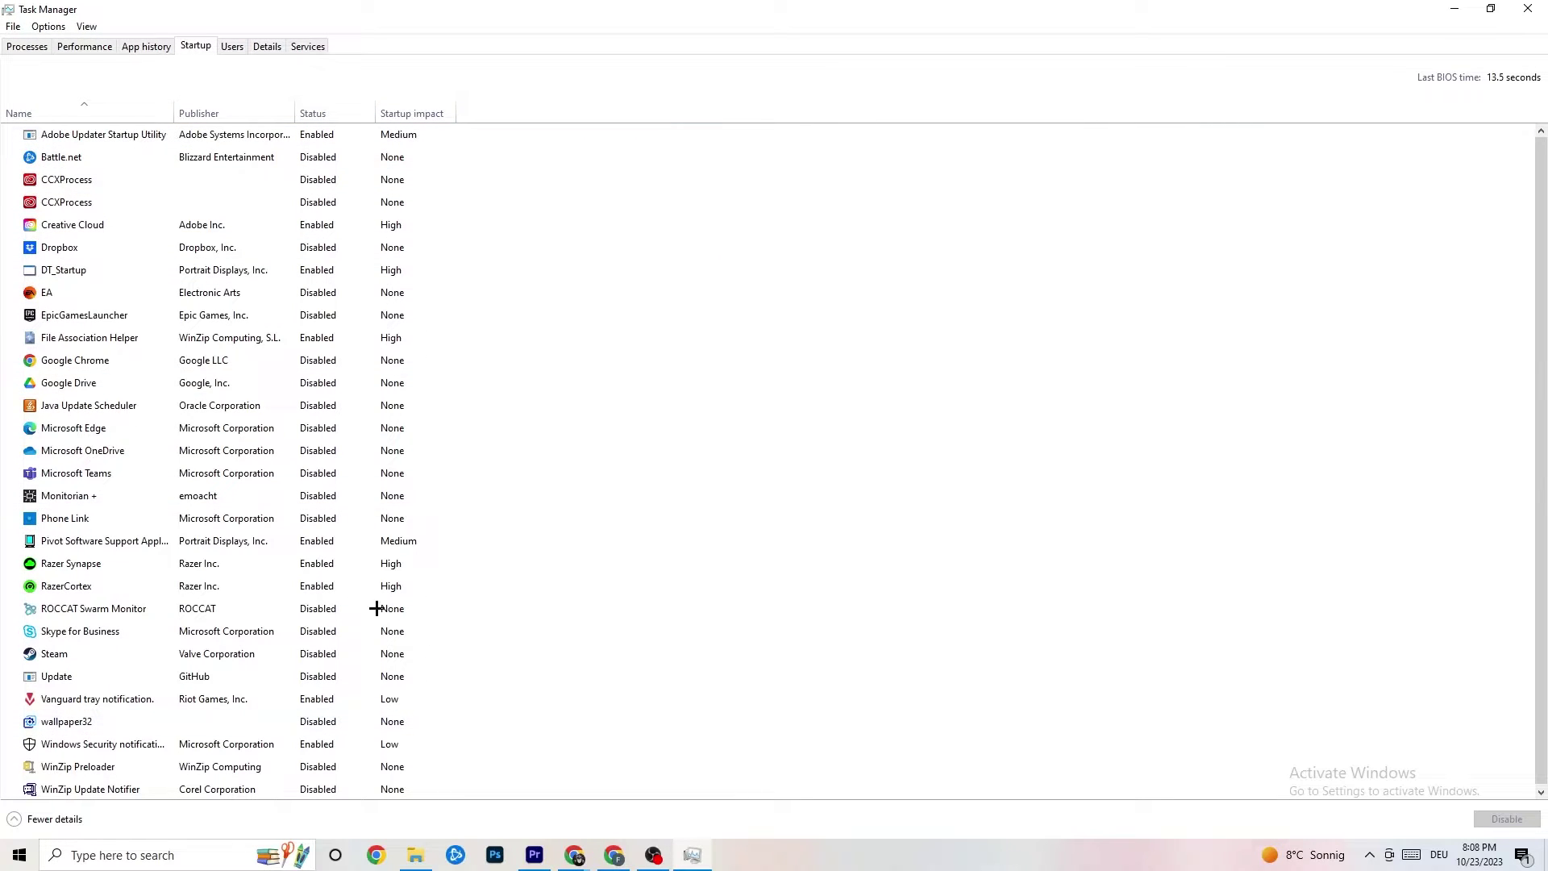
{"action": "scroll", "coordinate": [390, 328], "scroll_direction": "down", "scroll_amount": 1}
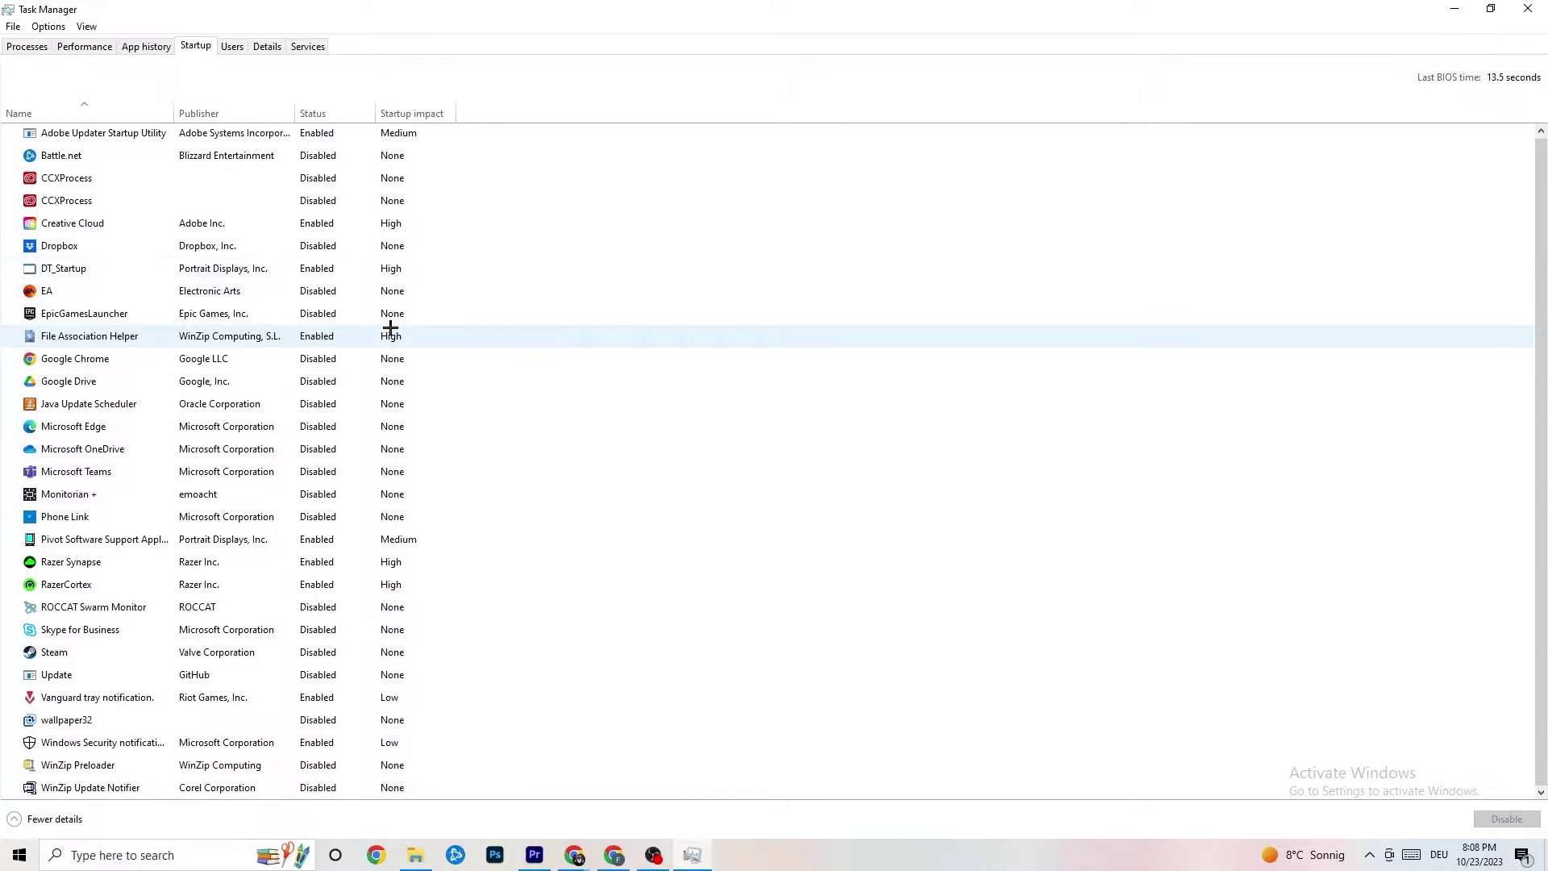
{"action": "scroll", "coordinate": [391, 328], "scroll_direction": "up", "scroll_amount": 1}
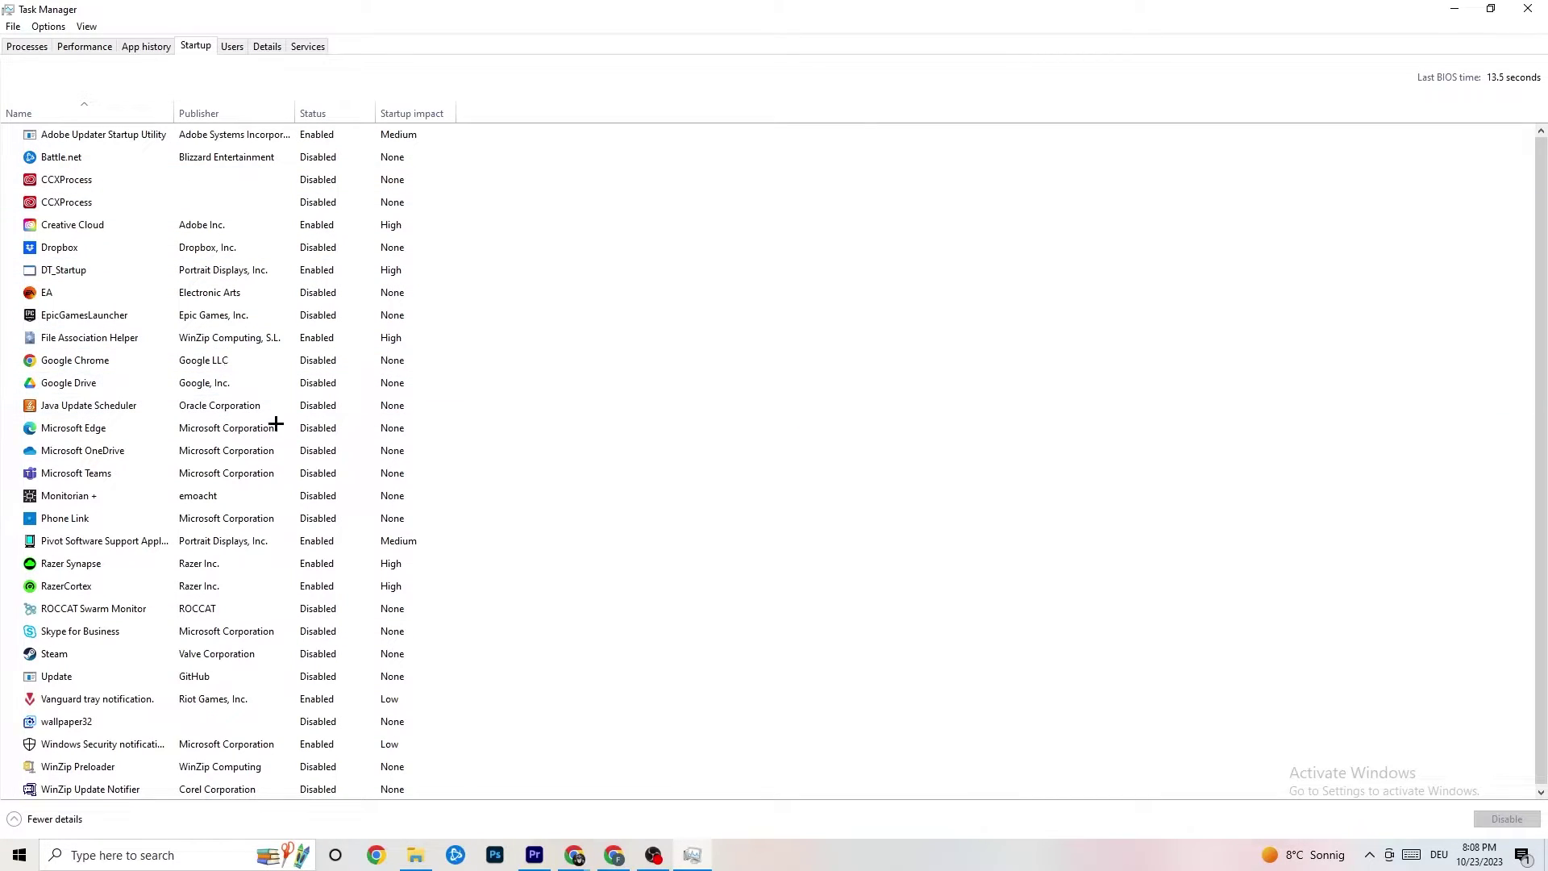
{"action": "left_click", "coordinate": [327, 140]}
{"action": "right_click", "coordinate": [333, 140]}
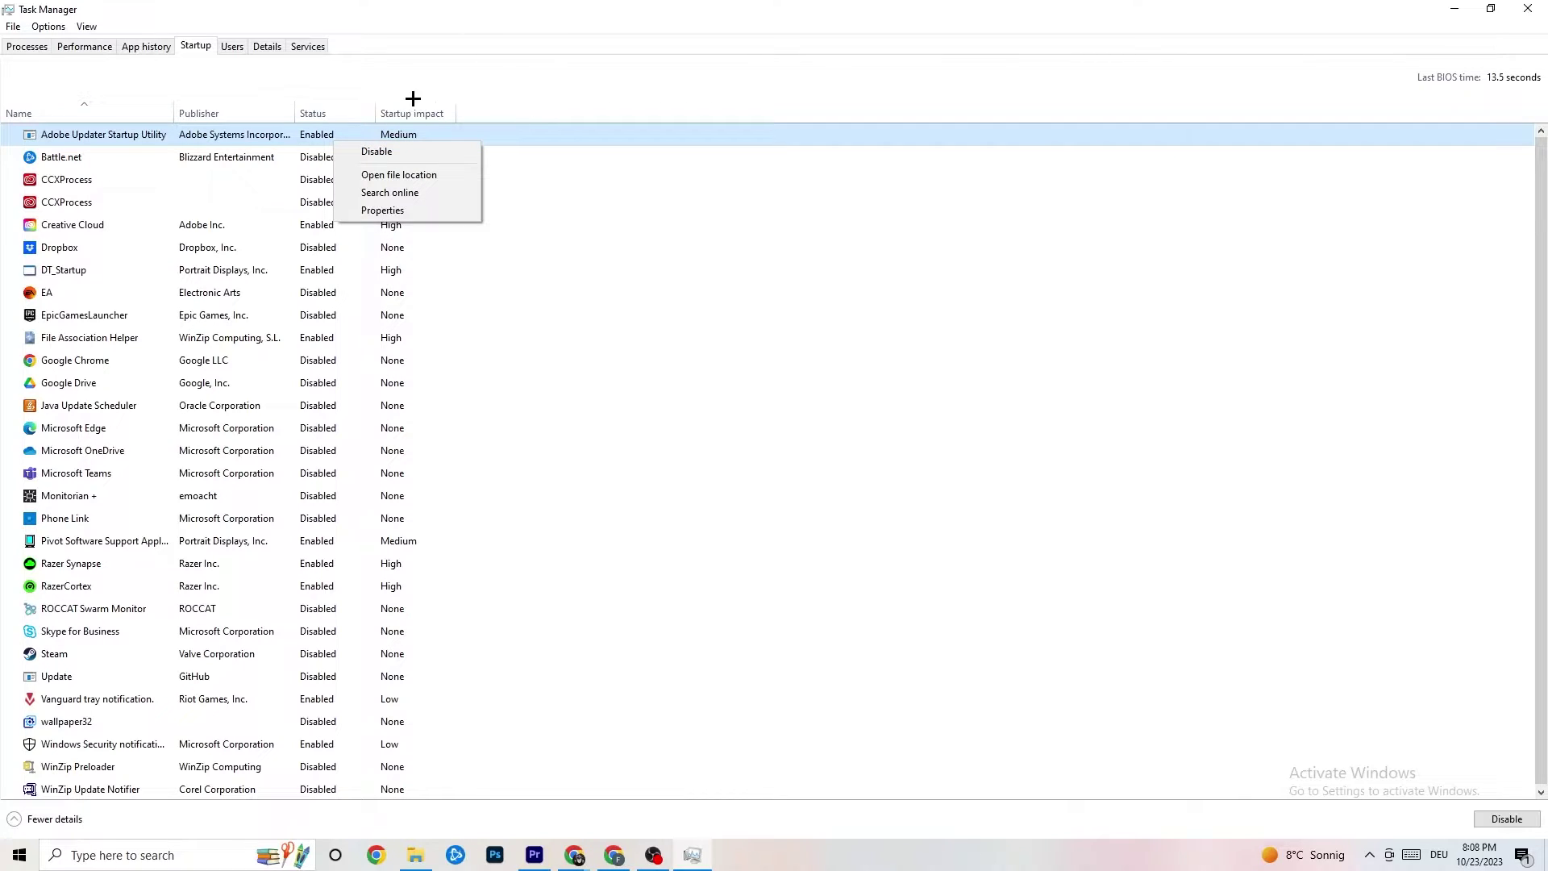
{"action": "left_click", "coordinate": [580, 3]}
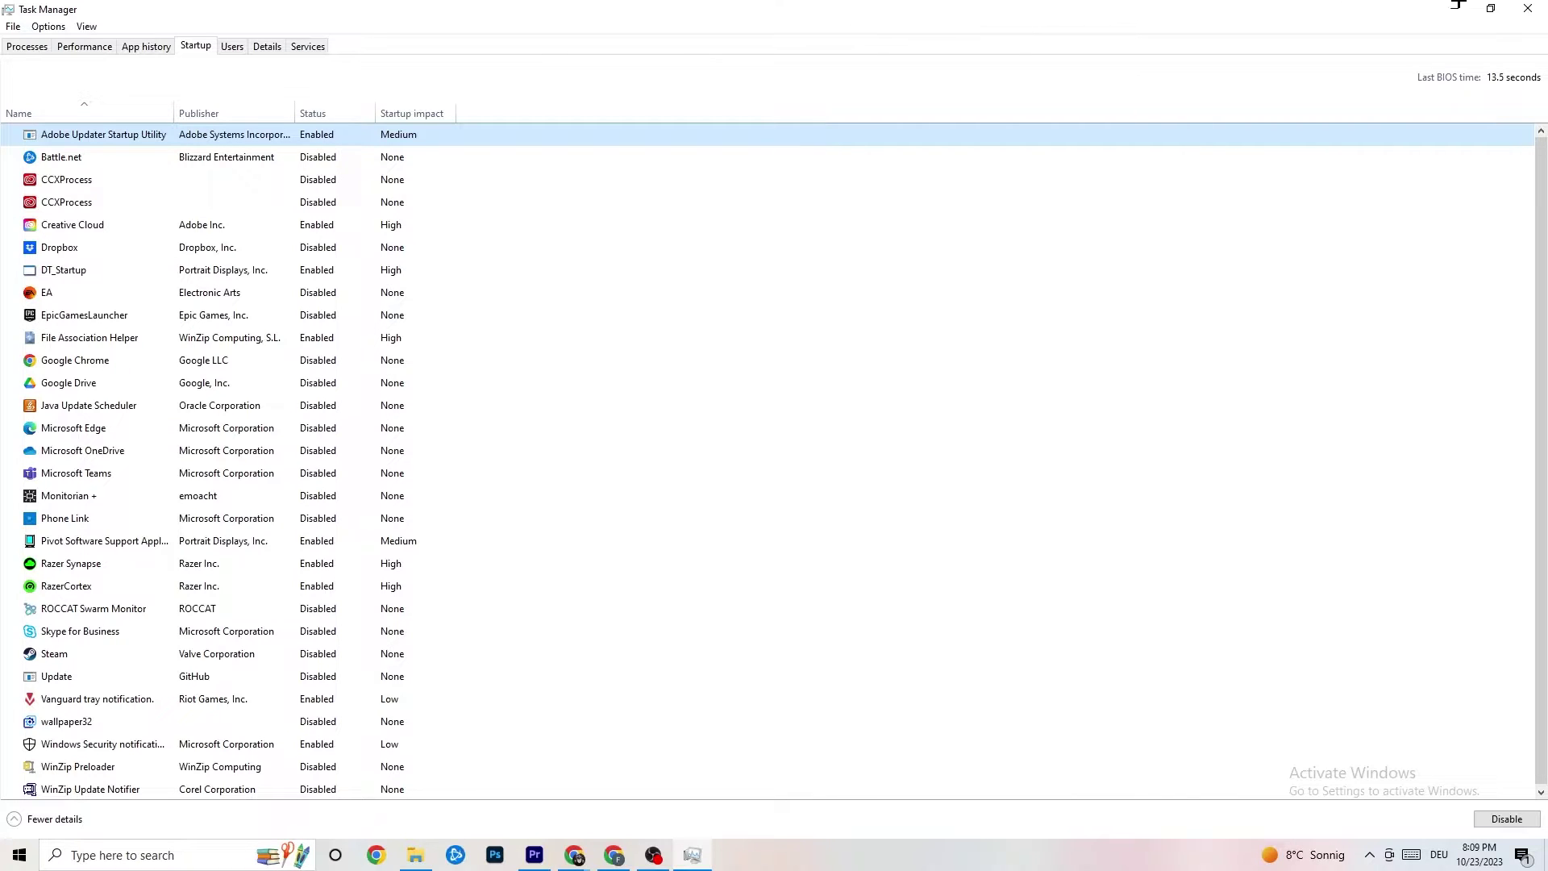
{"action": "left_click", "coordinate": [1457, 6]}
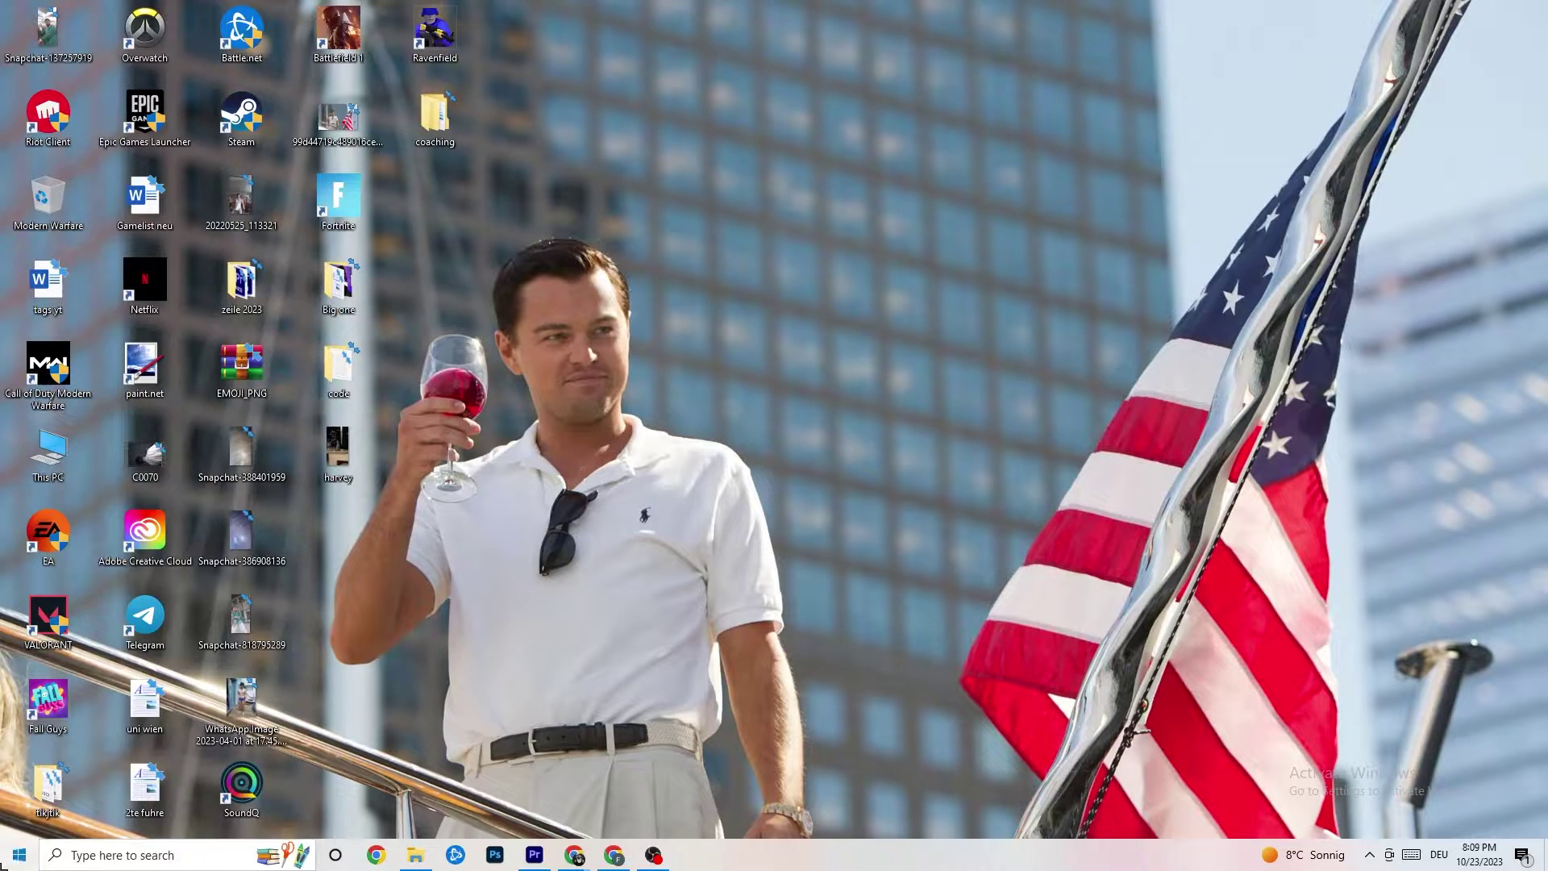
Open the Windows display settings and go to the scale and layout options
{"action": "left_click", "coordinate": [20, 854]}
{"action": "left_click", "coordinate": [21, 780]}
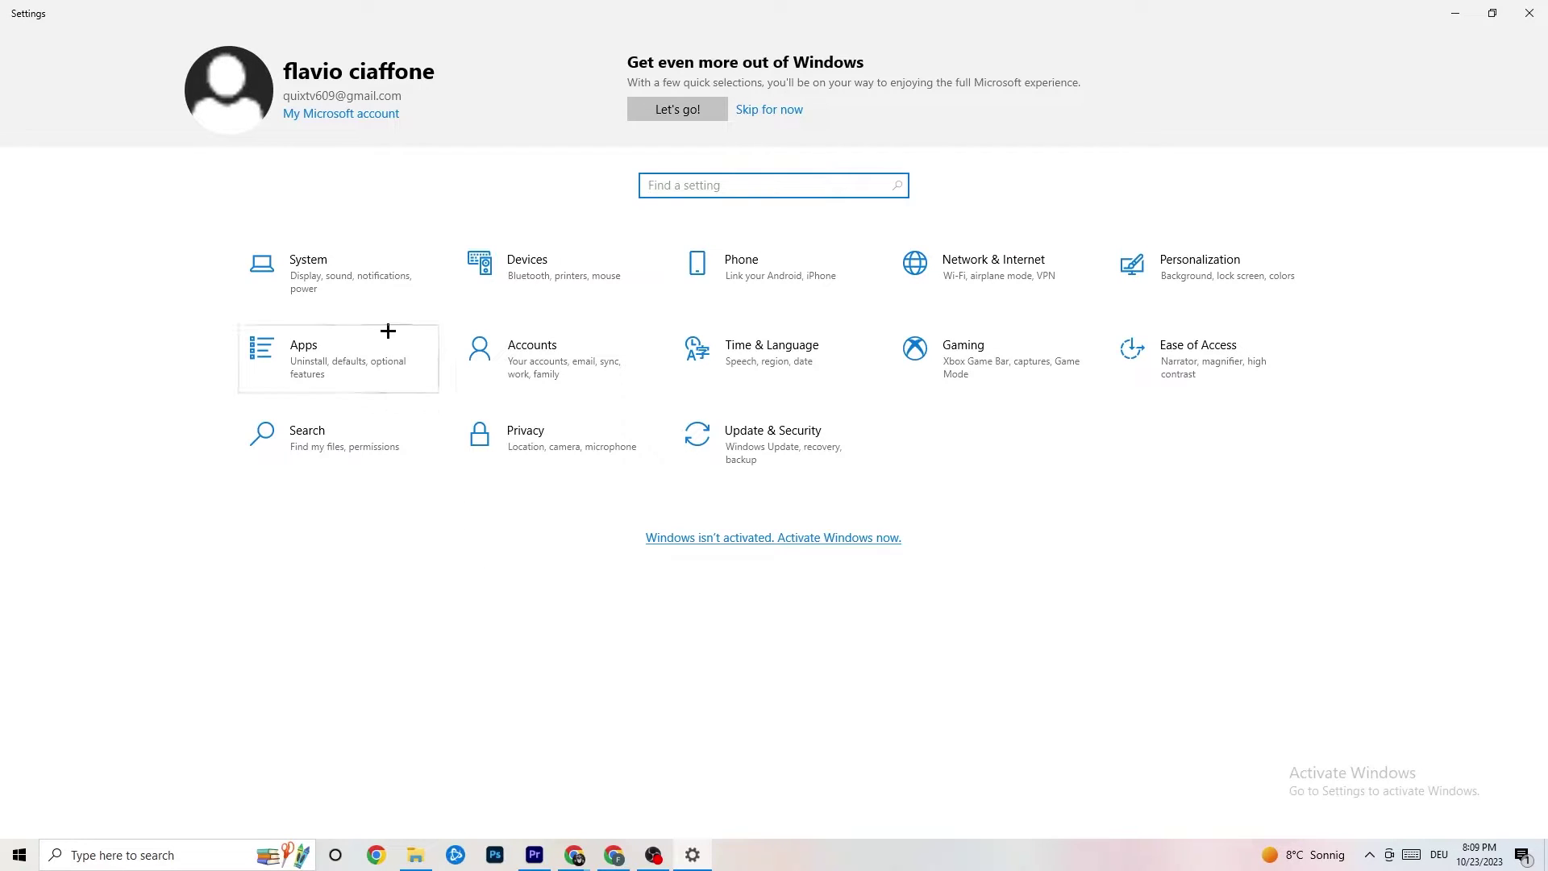
{"action": "left_click", "coordinate": [363, 271]}
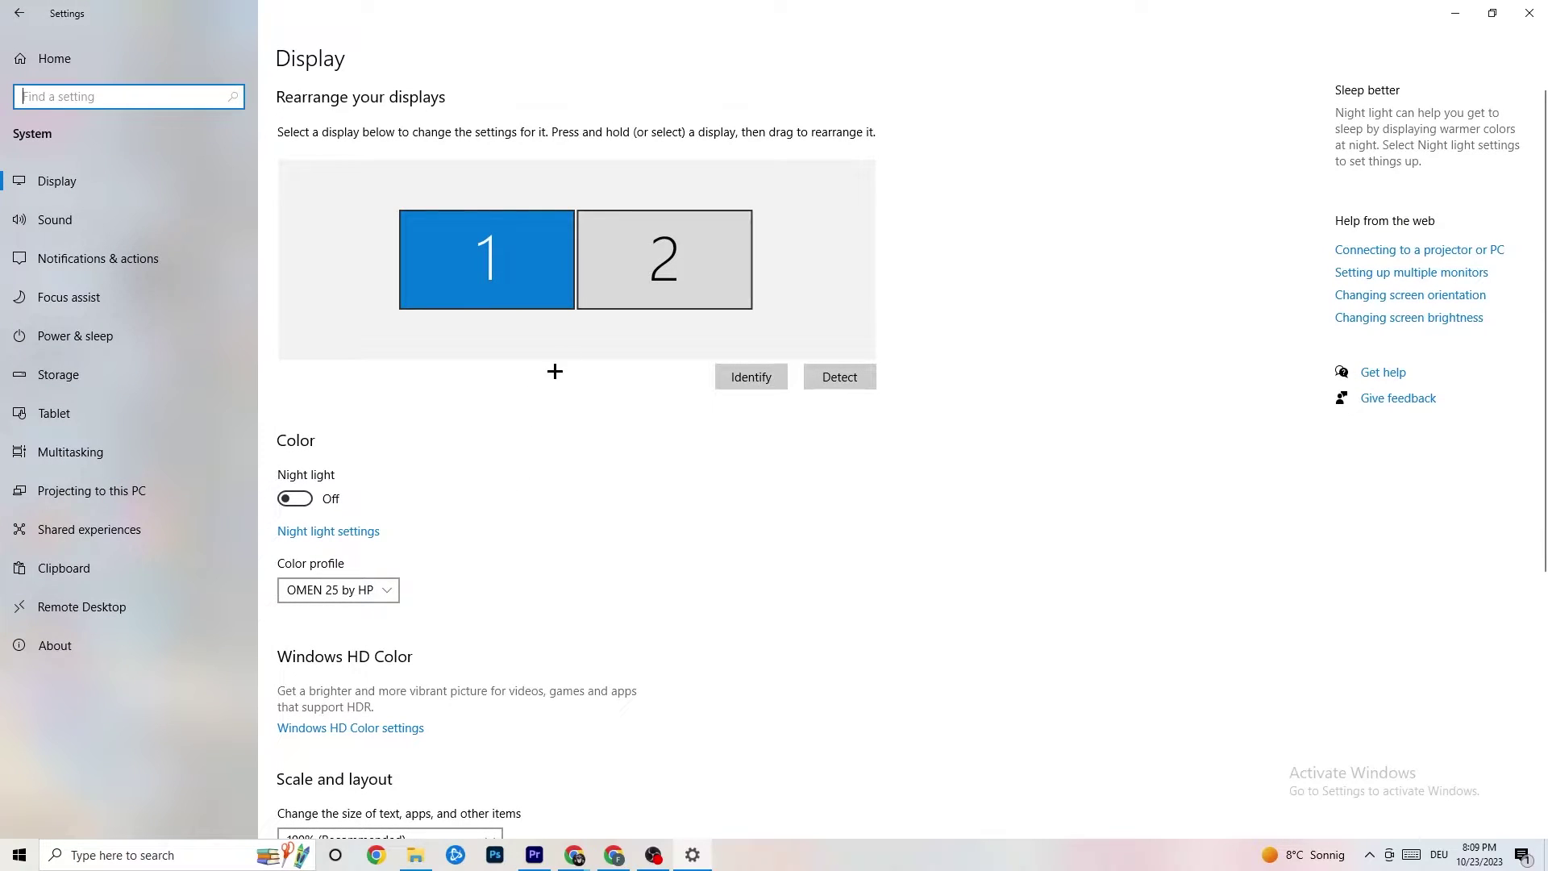
{"action": "scroll", "coordinate": [866, 290], "scroll_direction": "down", "scroll_amount": 2}
{"action": "scroll", "coordinate": [869, 309], "scroll_direction": "up", "scroll_amount": 2}
{"action": "scroll", "coordinate": [615, 349], "scroll_direction": "down", "scroll_amount": 5}
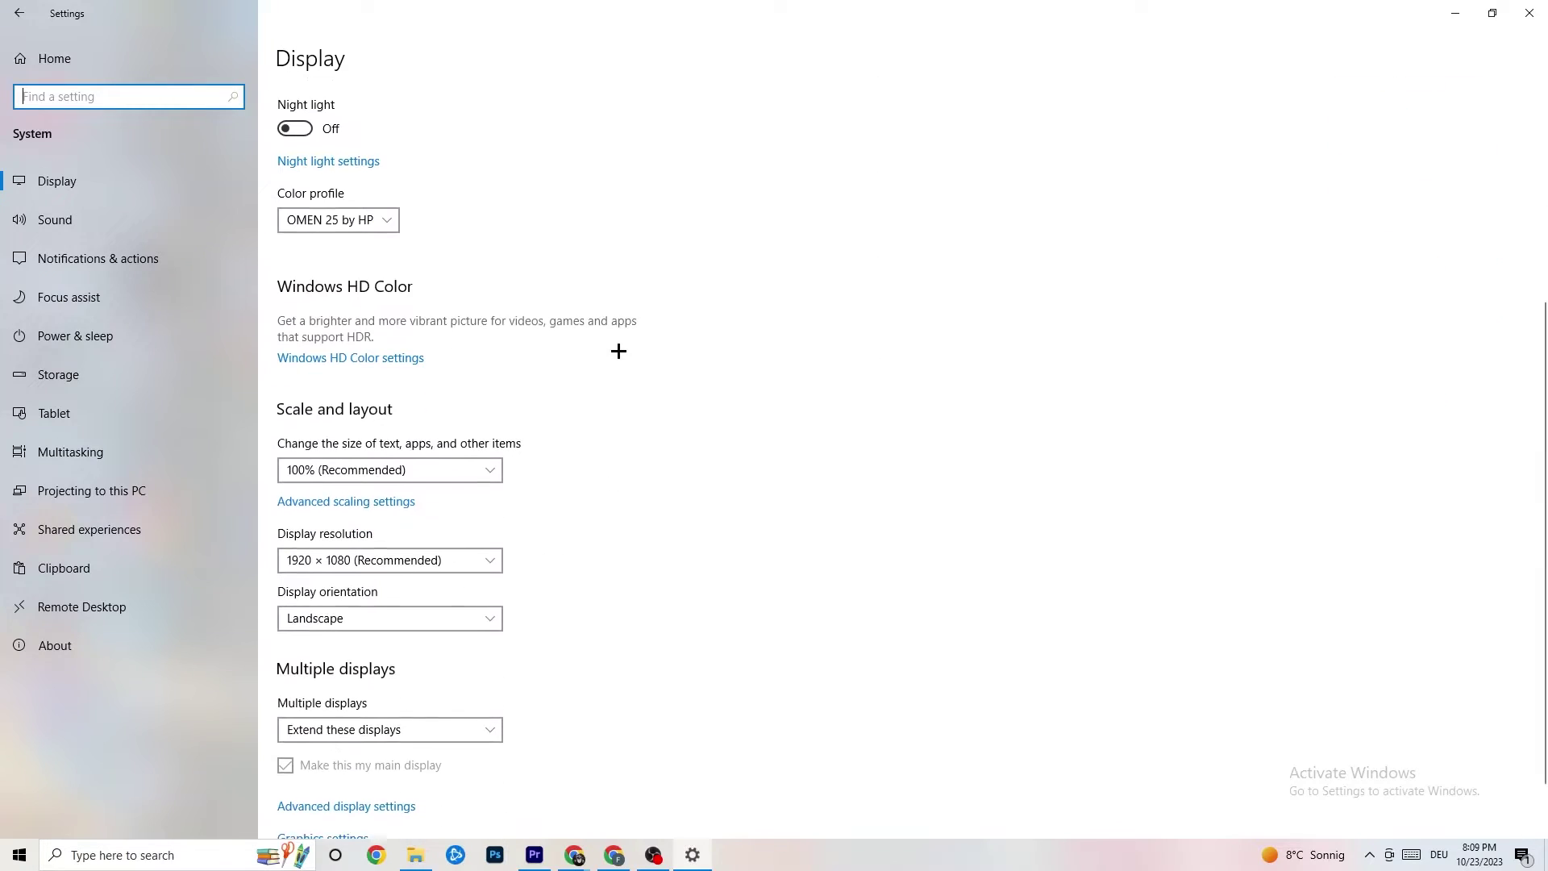
Check the scaling and display resolution choices, keeping 100% and 1920 × 1080
{"action": "left_click", "coordinate": [487, 466]}
{"action": "left_click", "coordinate": [413, 470]}
{"action": "left_click", "coordinate": [412, 470]}
{"action": "left_click", "coordinate": [758, 397]}
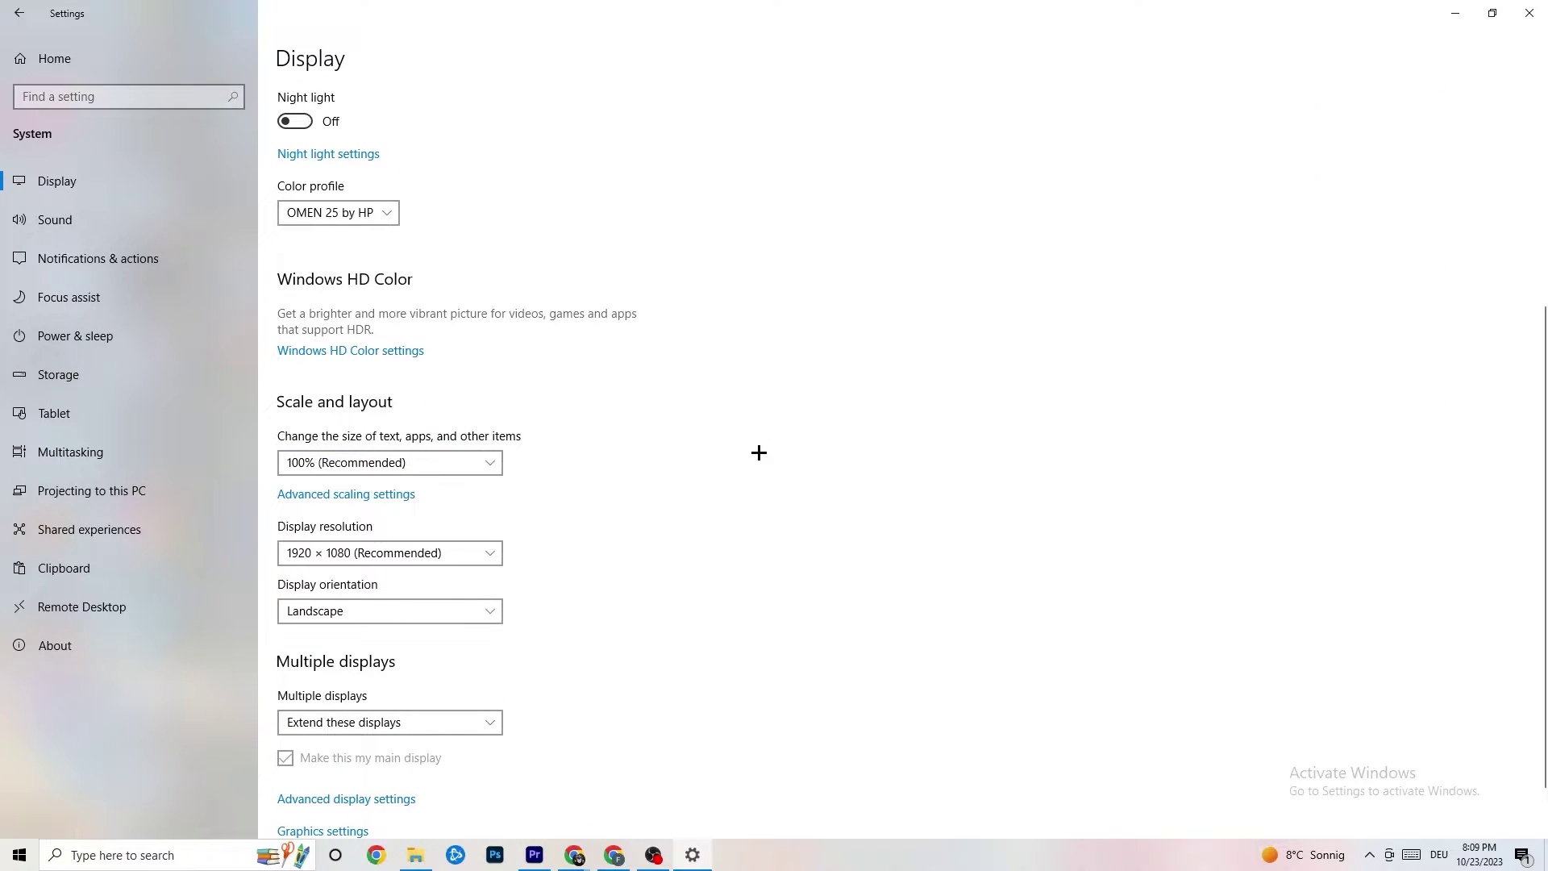
{"action": "left_click", "coordinate": [466, 555]}
{"action": "left_click", "coordinate": [613, 508]}
{"action": "scroll", "coordinate": [663, 444], "scroll_direction": "down", "scroll_amount": 1}
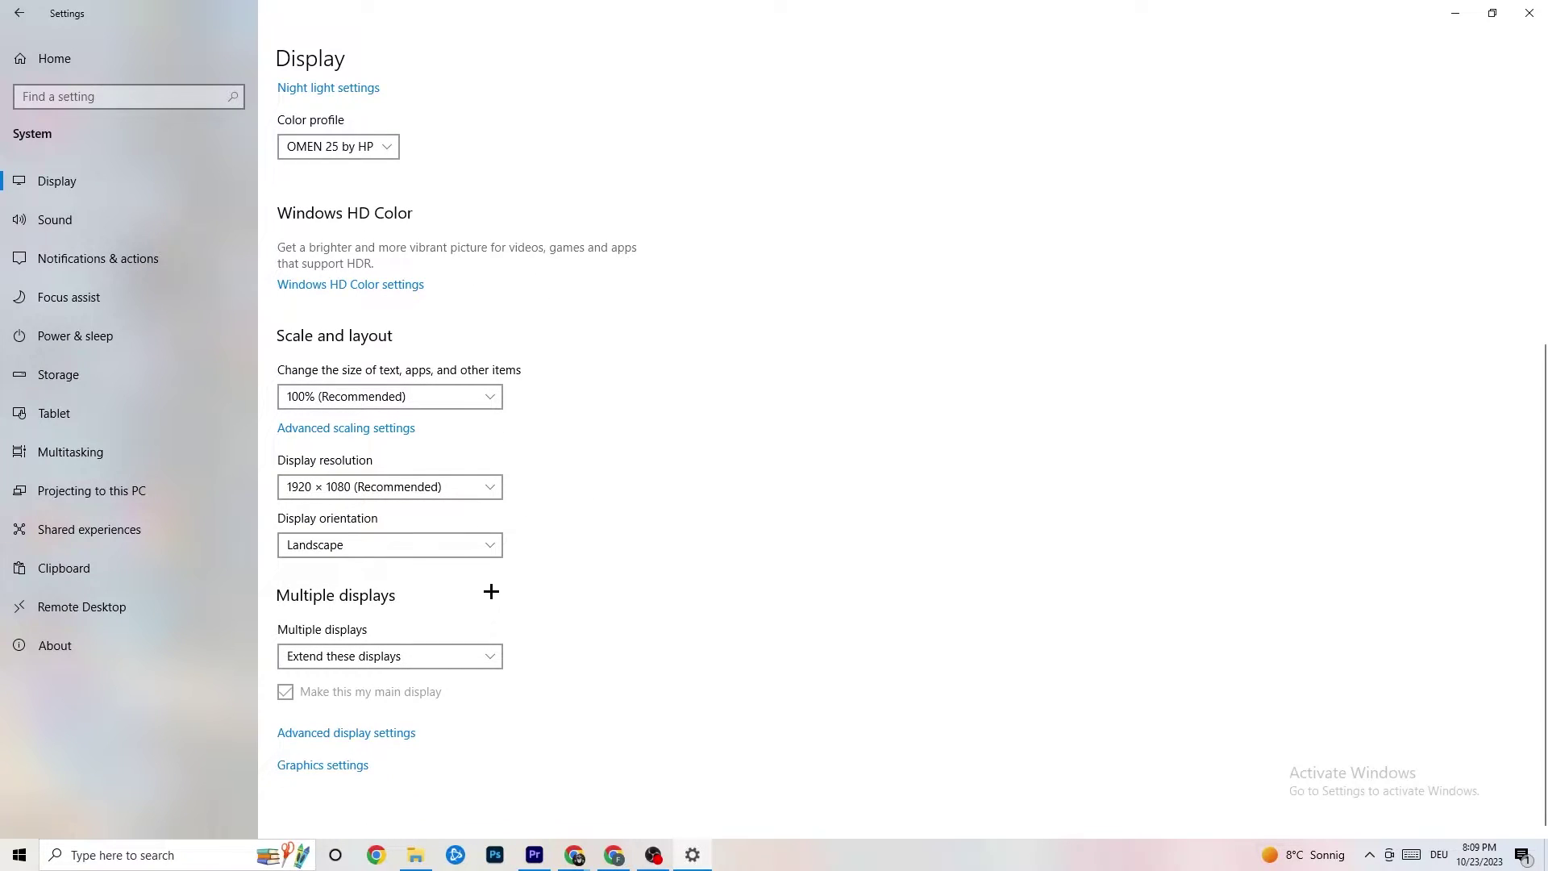
View the available power plans from the power and sleep settings, then close the Power Options window
{"action": "left_click", "coordinate": [173, 334]}
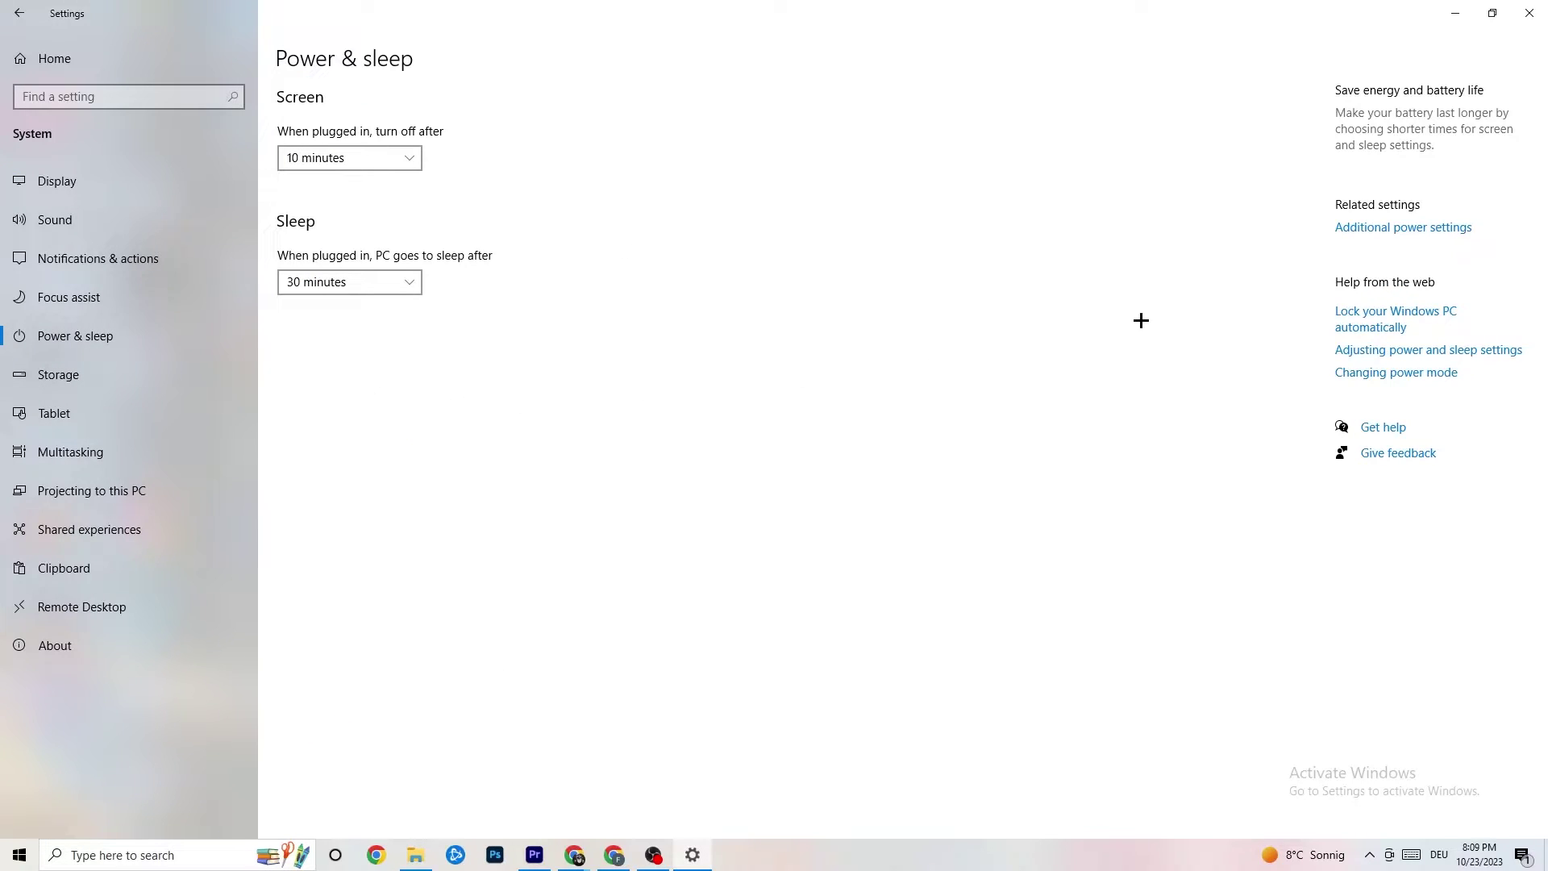
{"action": "left_click", "coordinate": [1386, 233]}
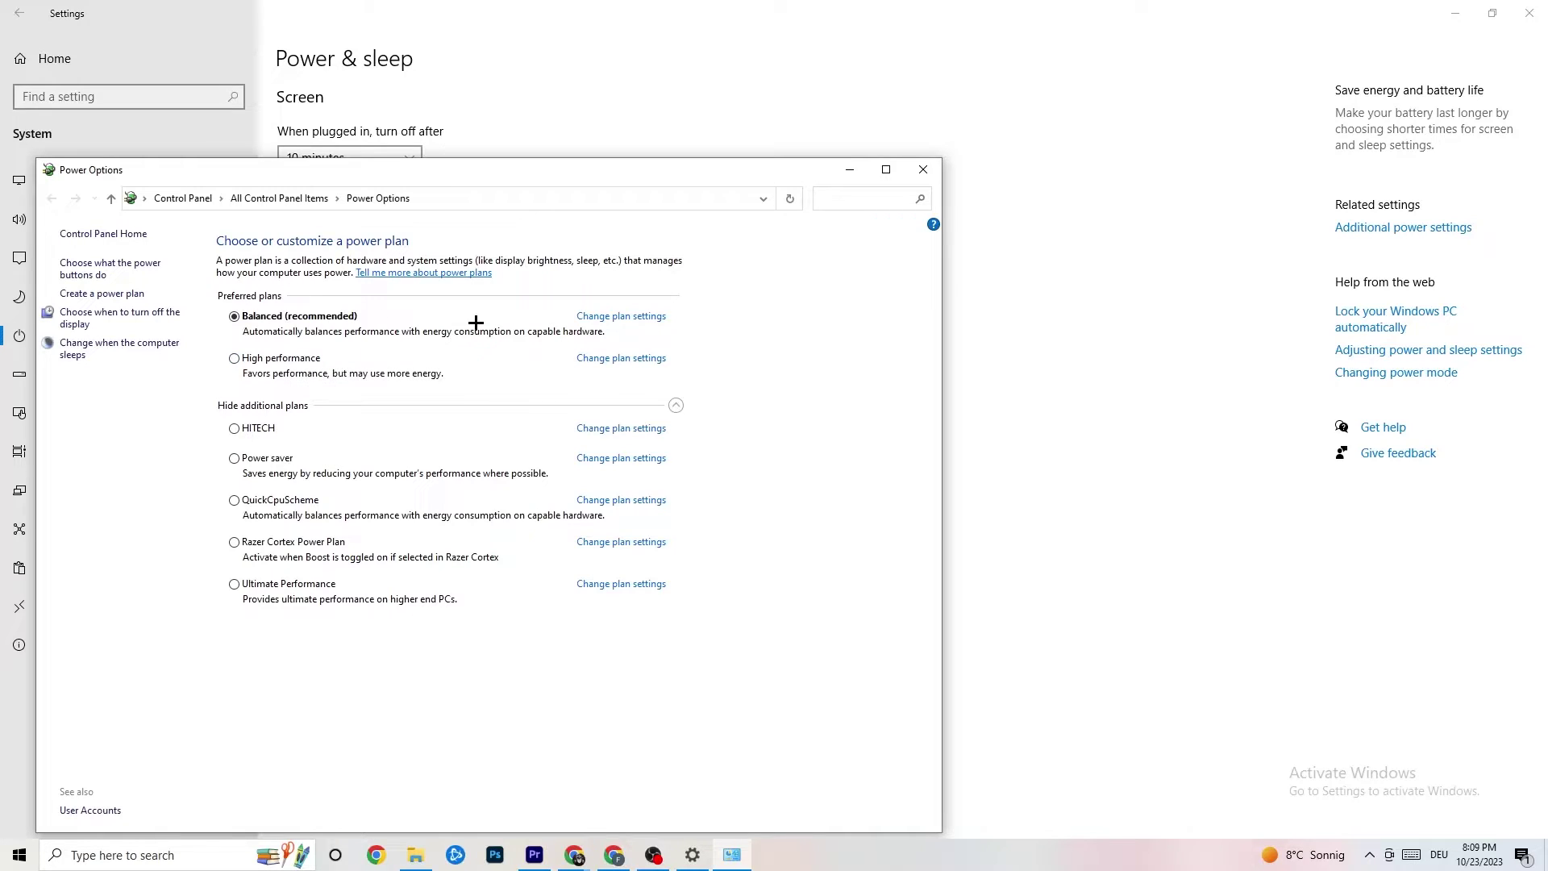
{"action": "left_click", "coordinate": [923, 171]}
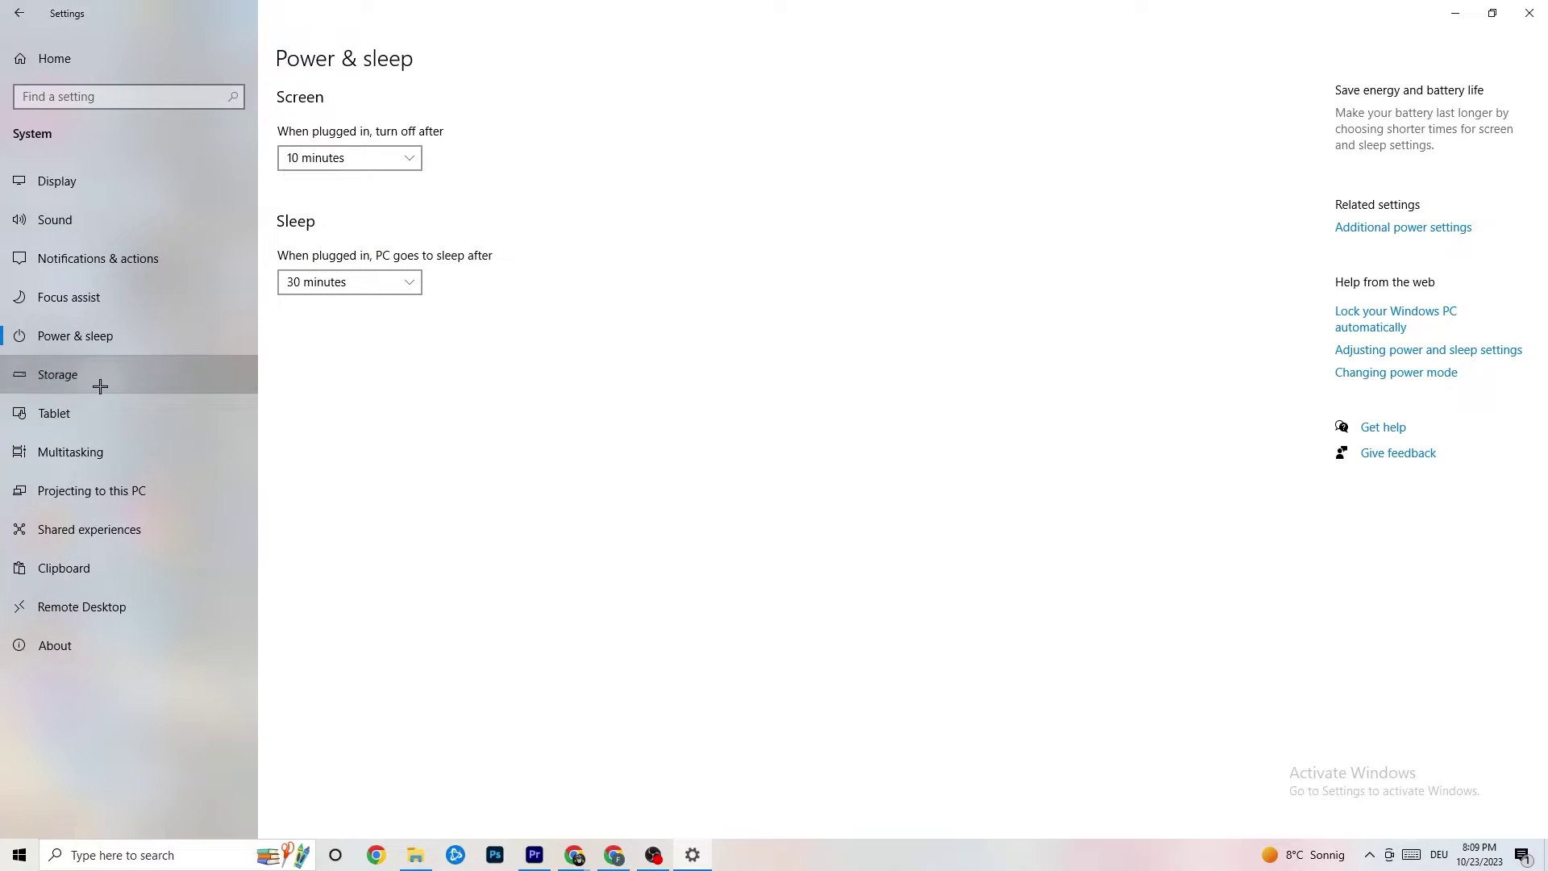
Review the Storage Sense configuration and its run frequency choices, keeping Every week, then return to the storage overview
{"action": "left_click", "coordinate": [100, 386]}
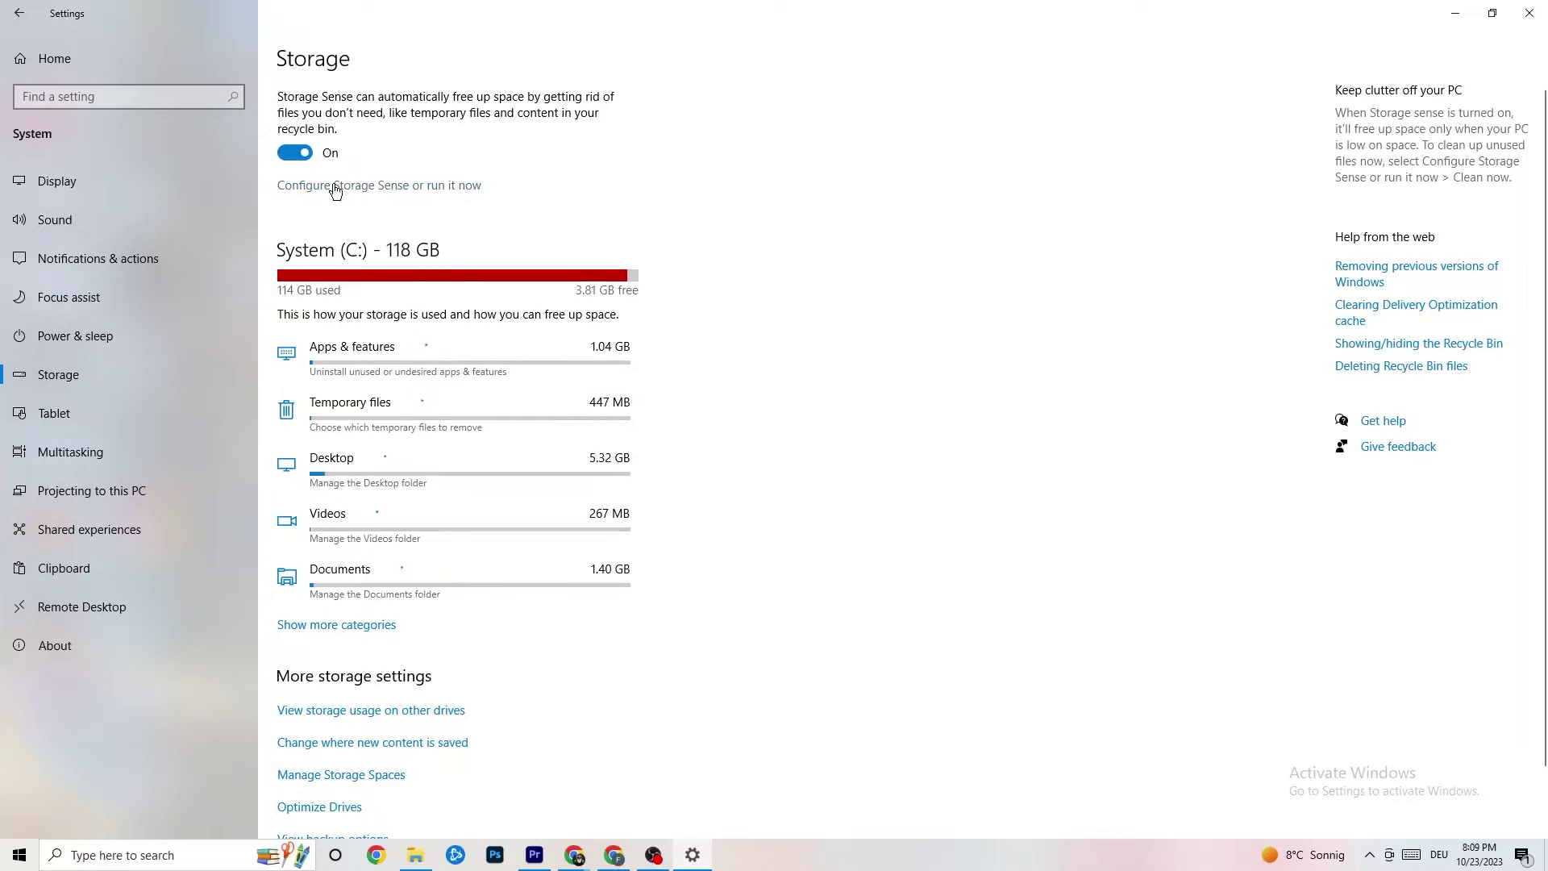
{"action": "left_click", "coordinate": [436, 187]}
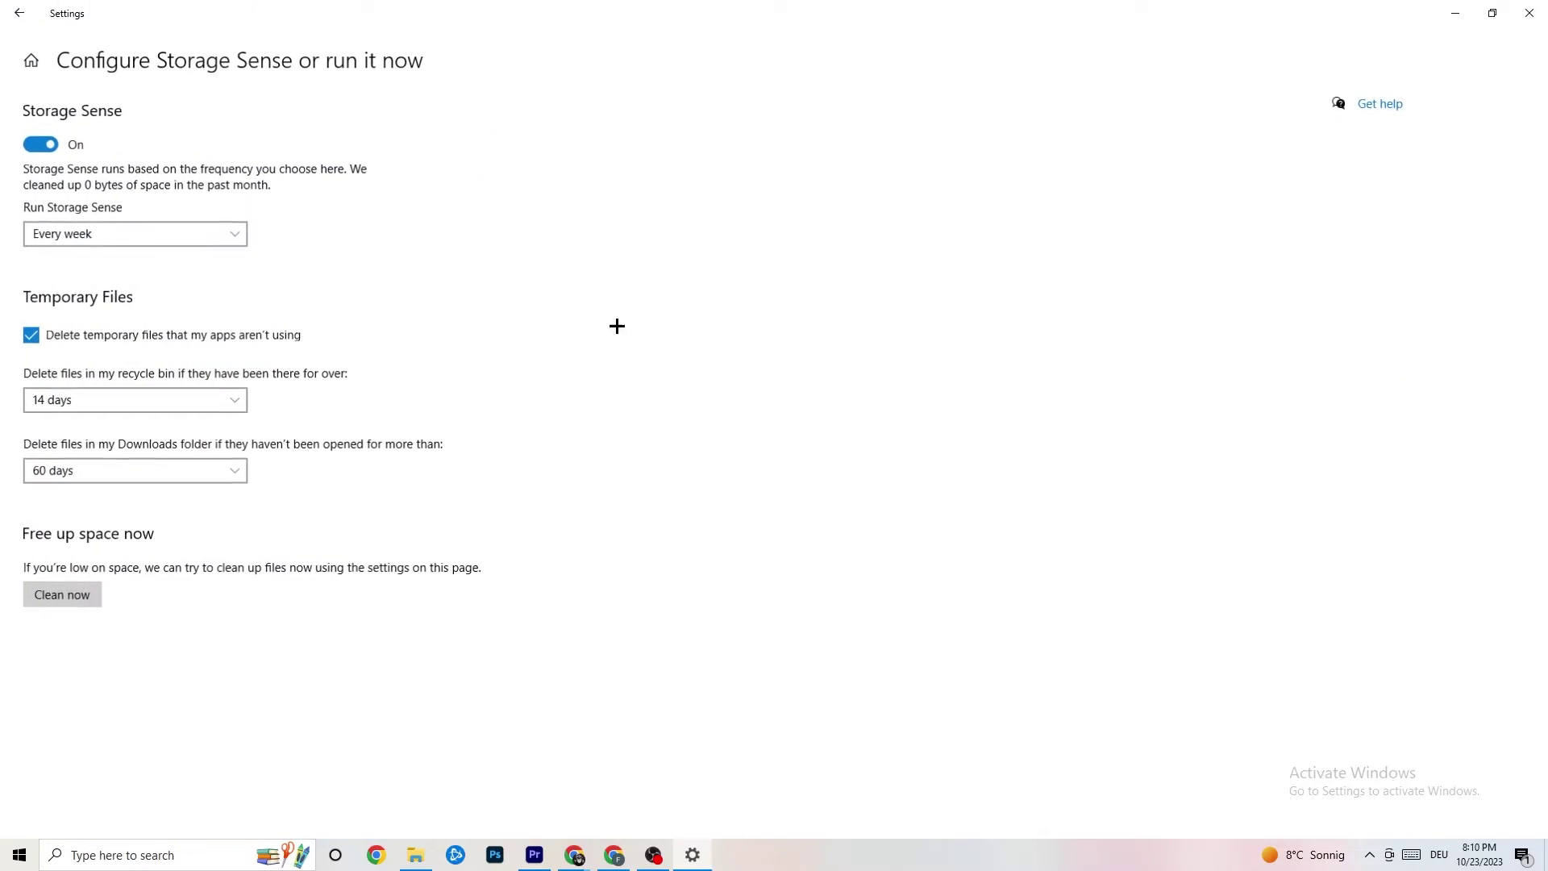
{"action": "left_click", "coordinate": [194, 233]}
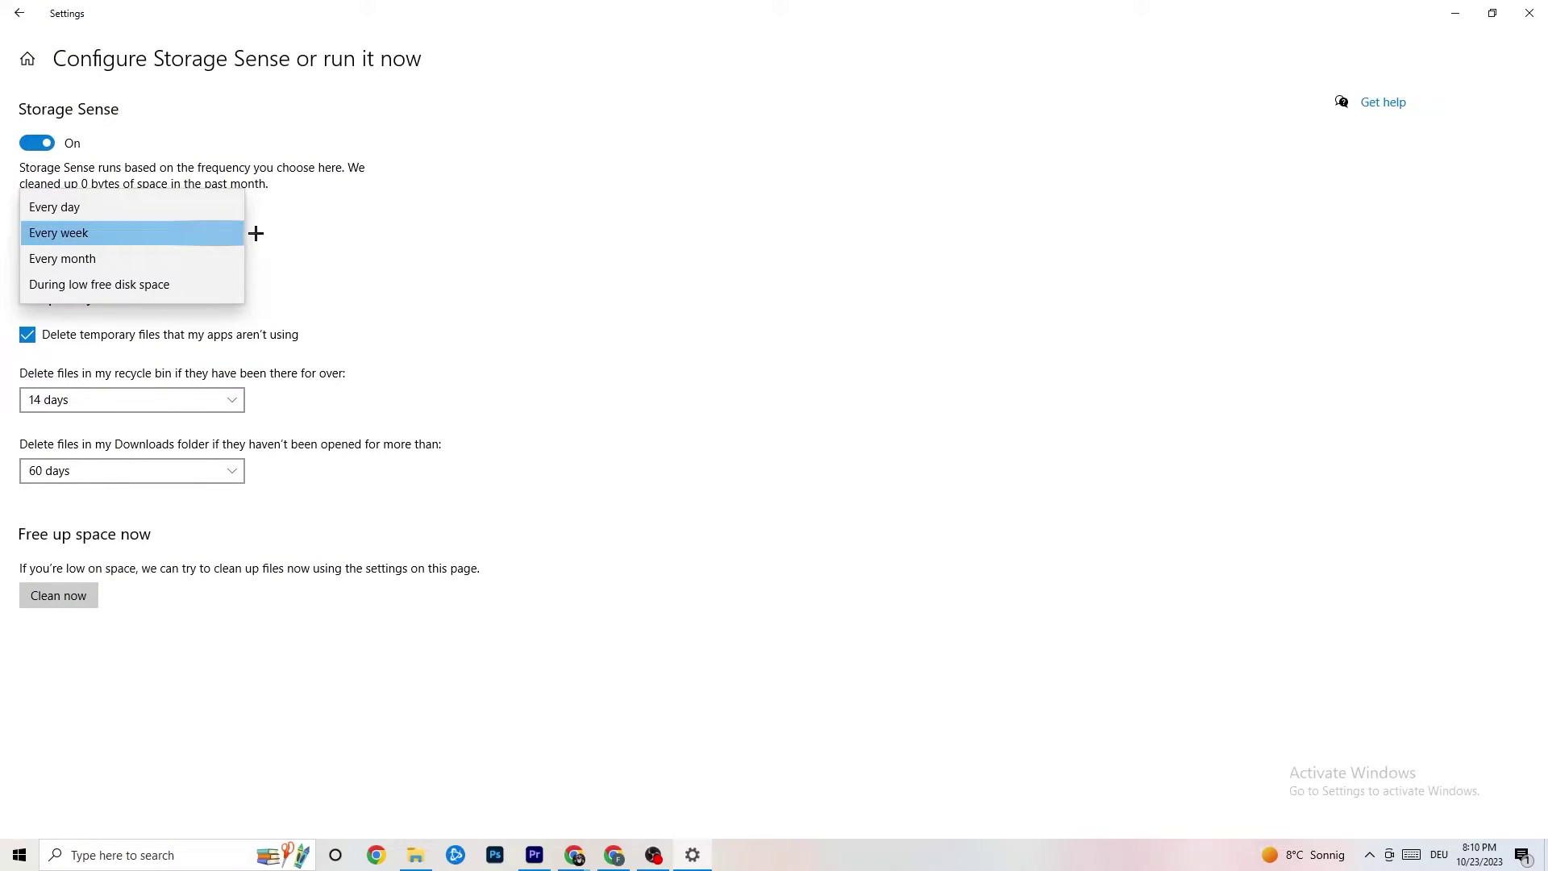
{"action": "left_click", "coordinate": [482, 231]}
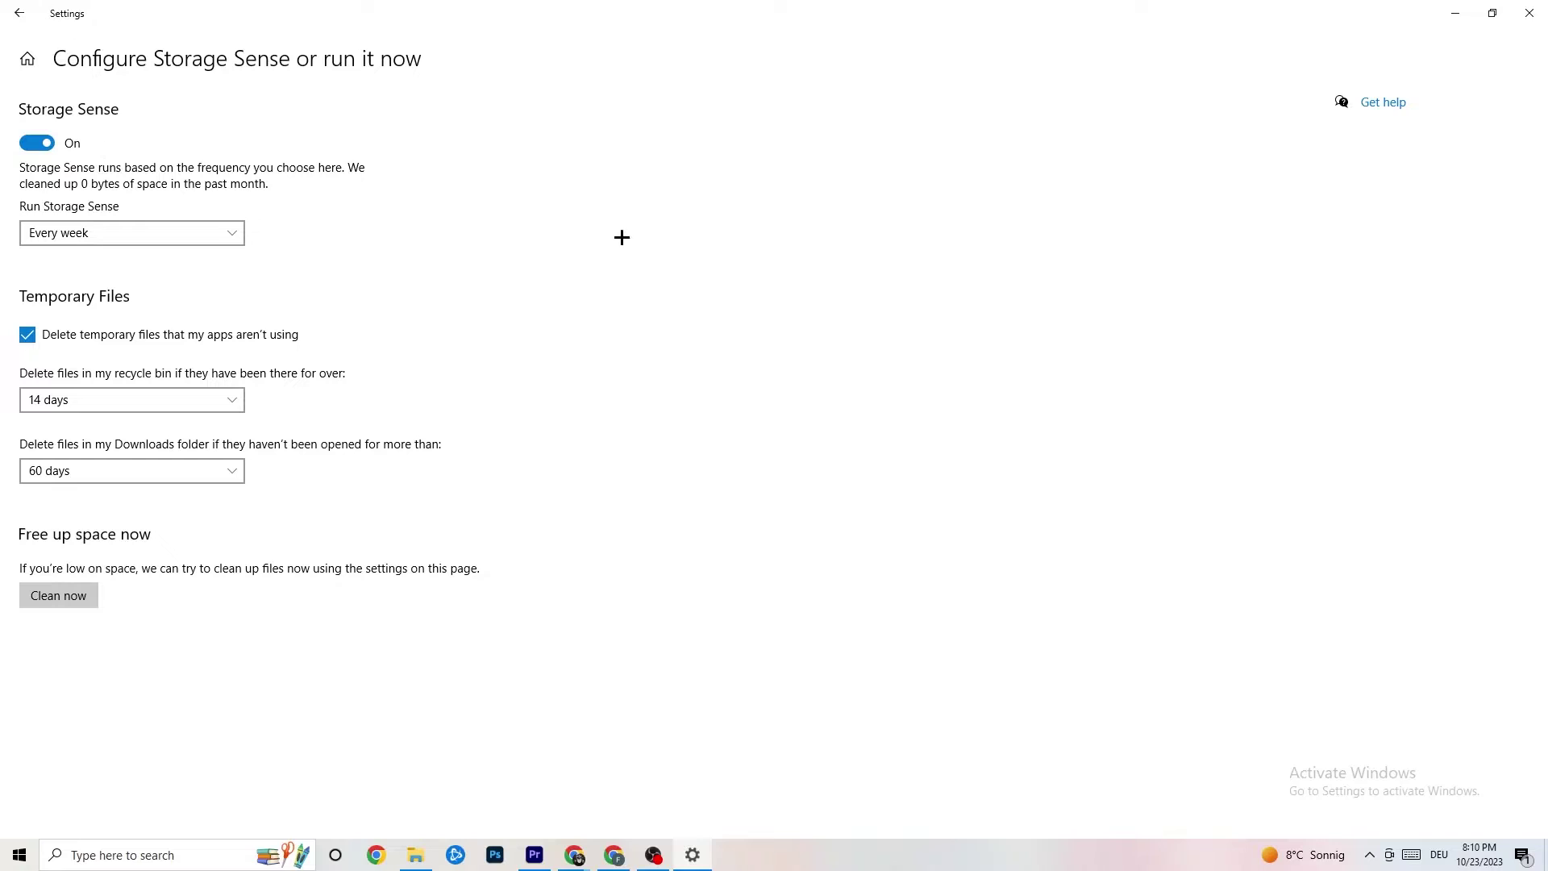
{"action": "left_click", "coordinate": [25, 18]}
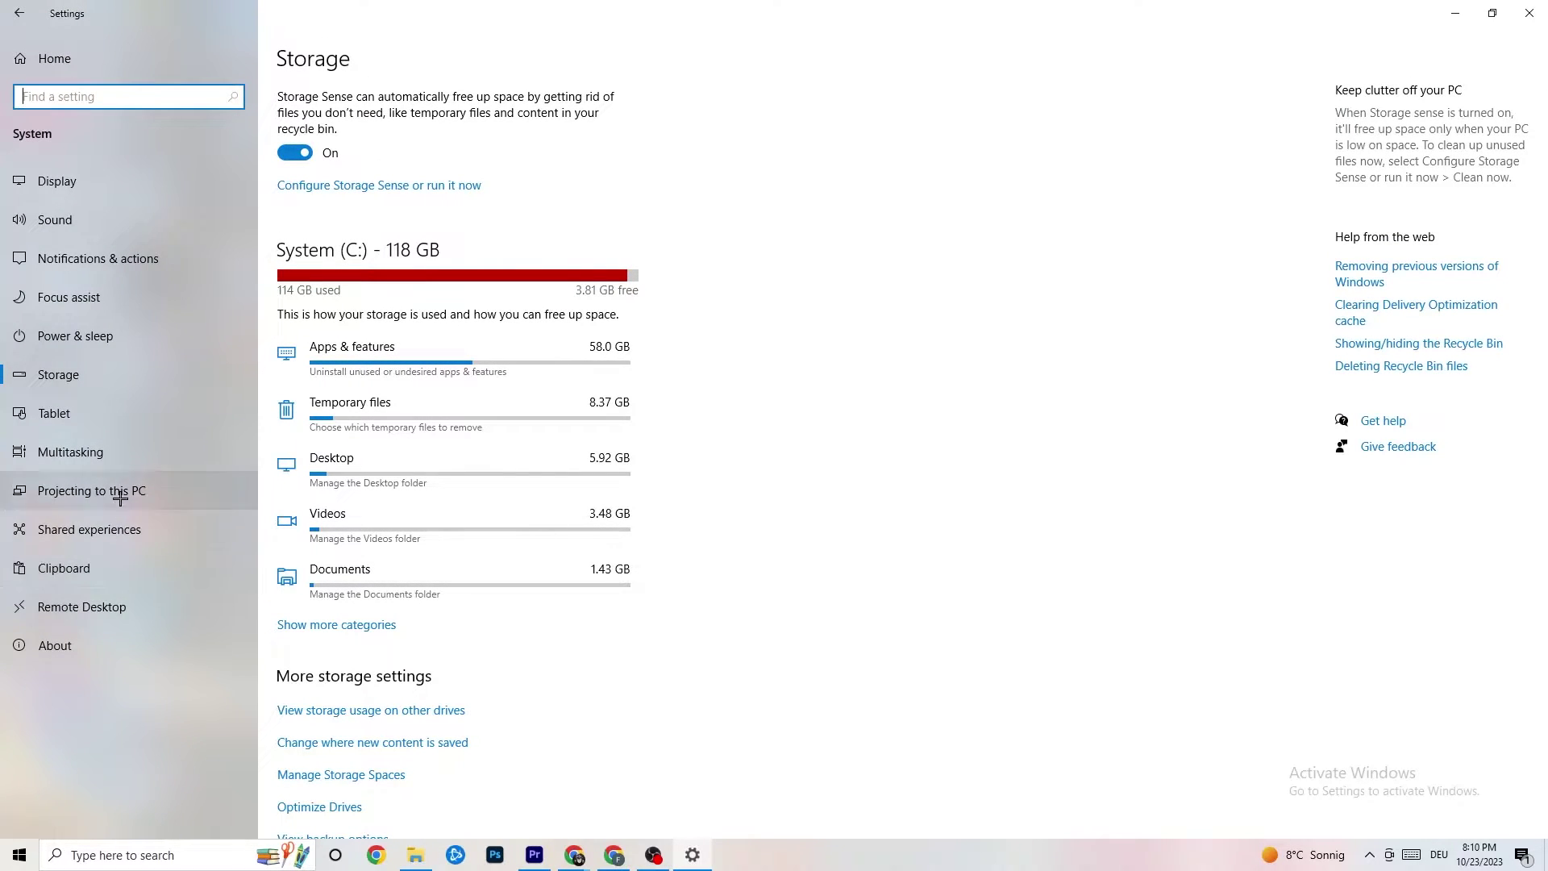
Go to the Windows gaming settings and review the Xbox Game Bar, Captures and Game Mode options
{"action": "left_click", "coordinate": [4, 5]}
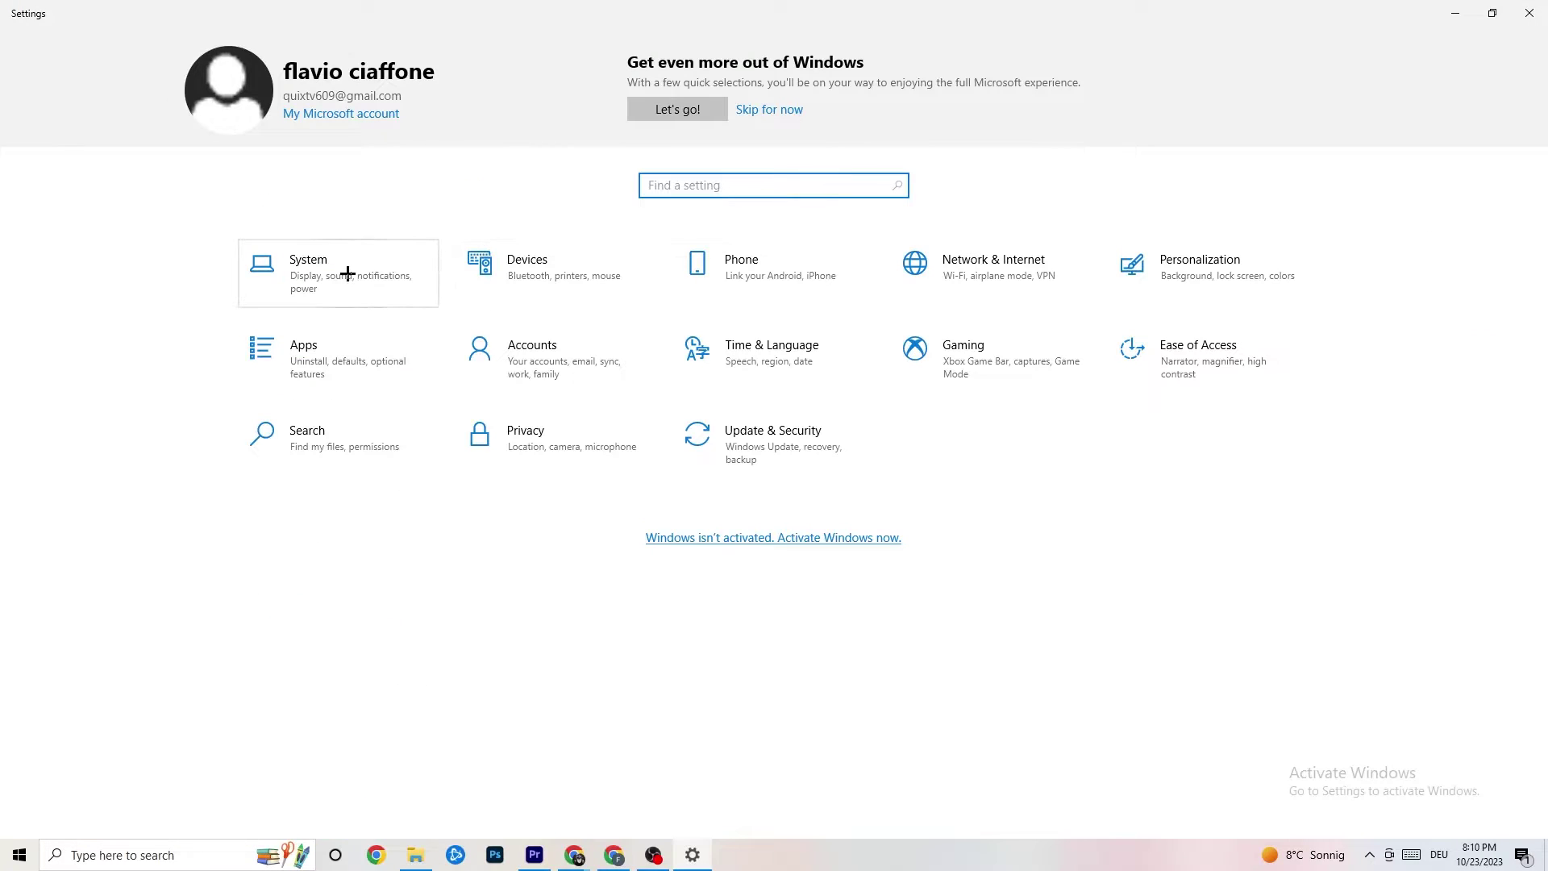
{"action": "left_click", "coordinate": [1009, 379]}
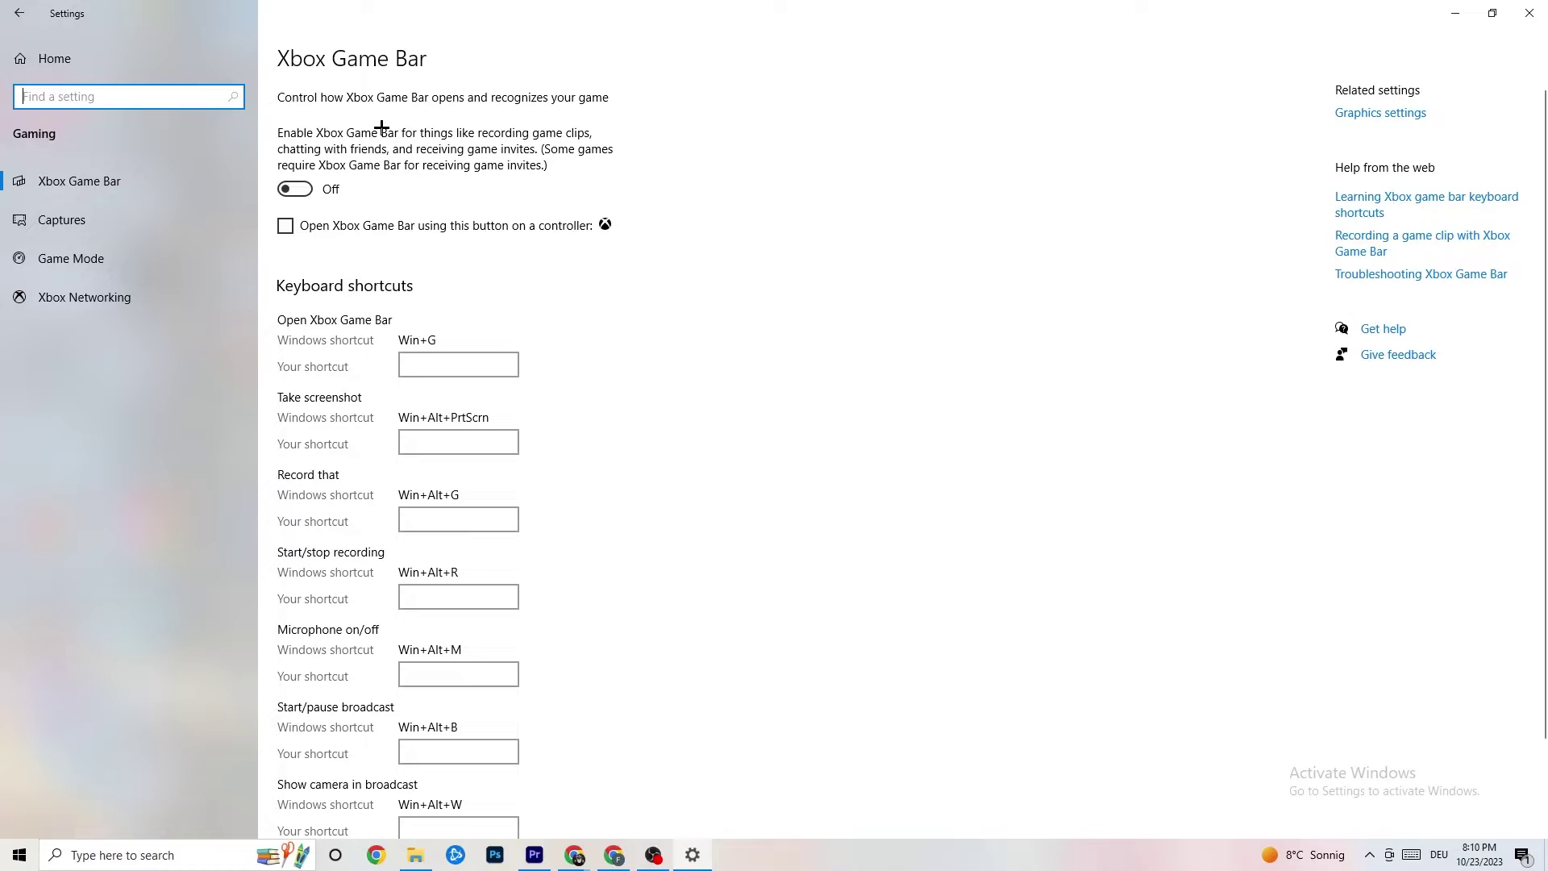
{"action": "left_click", "coordinate": [294, 188]}
{"action": "left_click", "coordinate": [156, 214]}
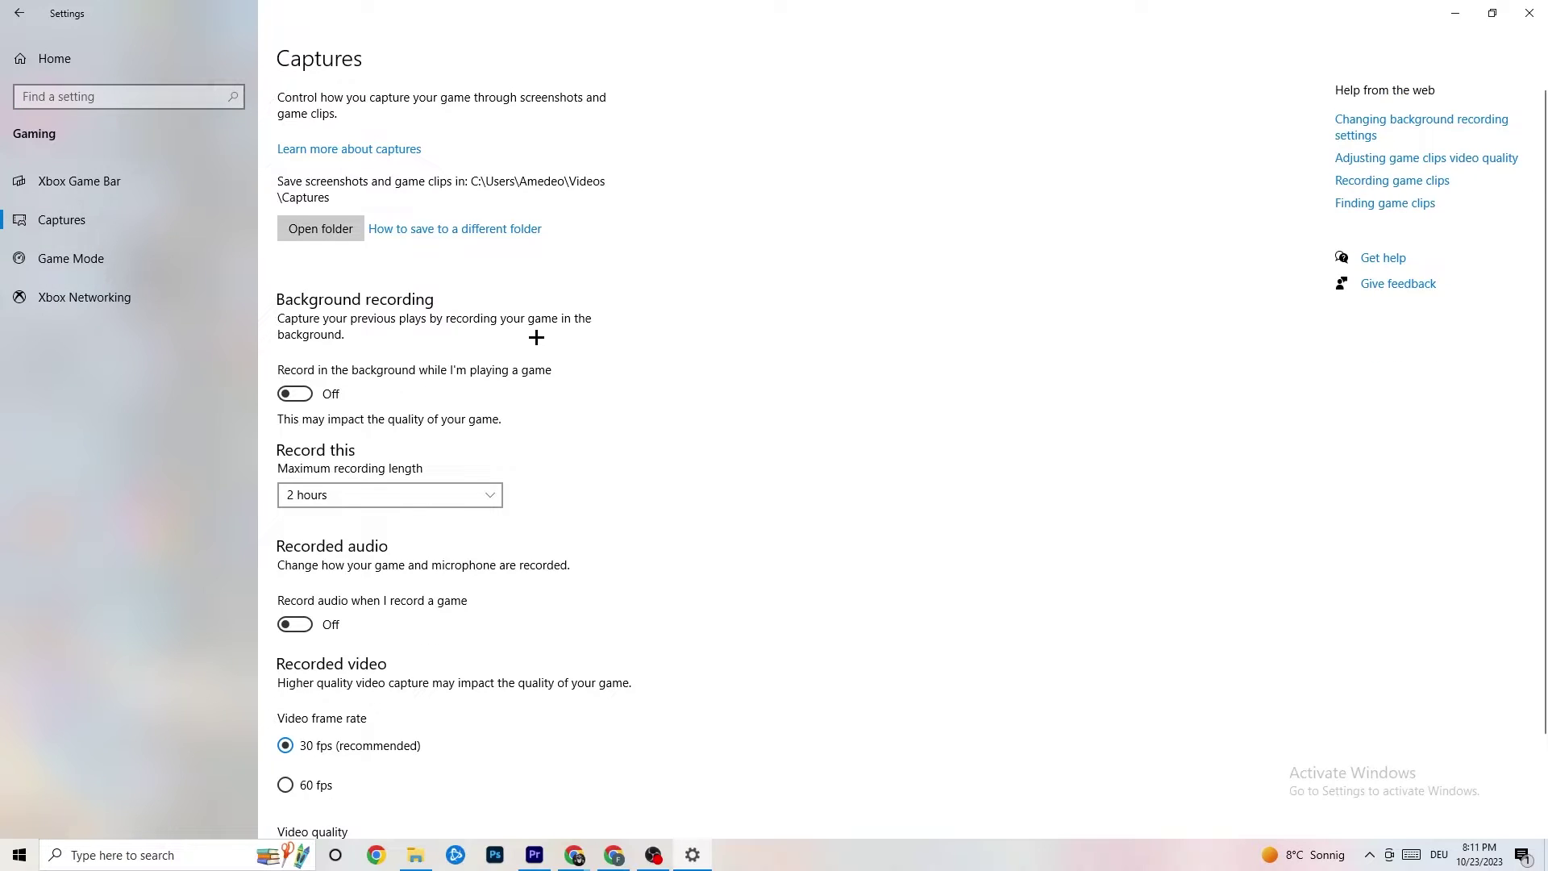
{"action": "scroll", "coordinate": [535, 343], "scroll_direction": "down", "scroll_amount": 3}
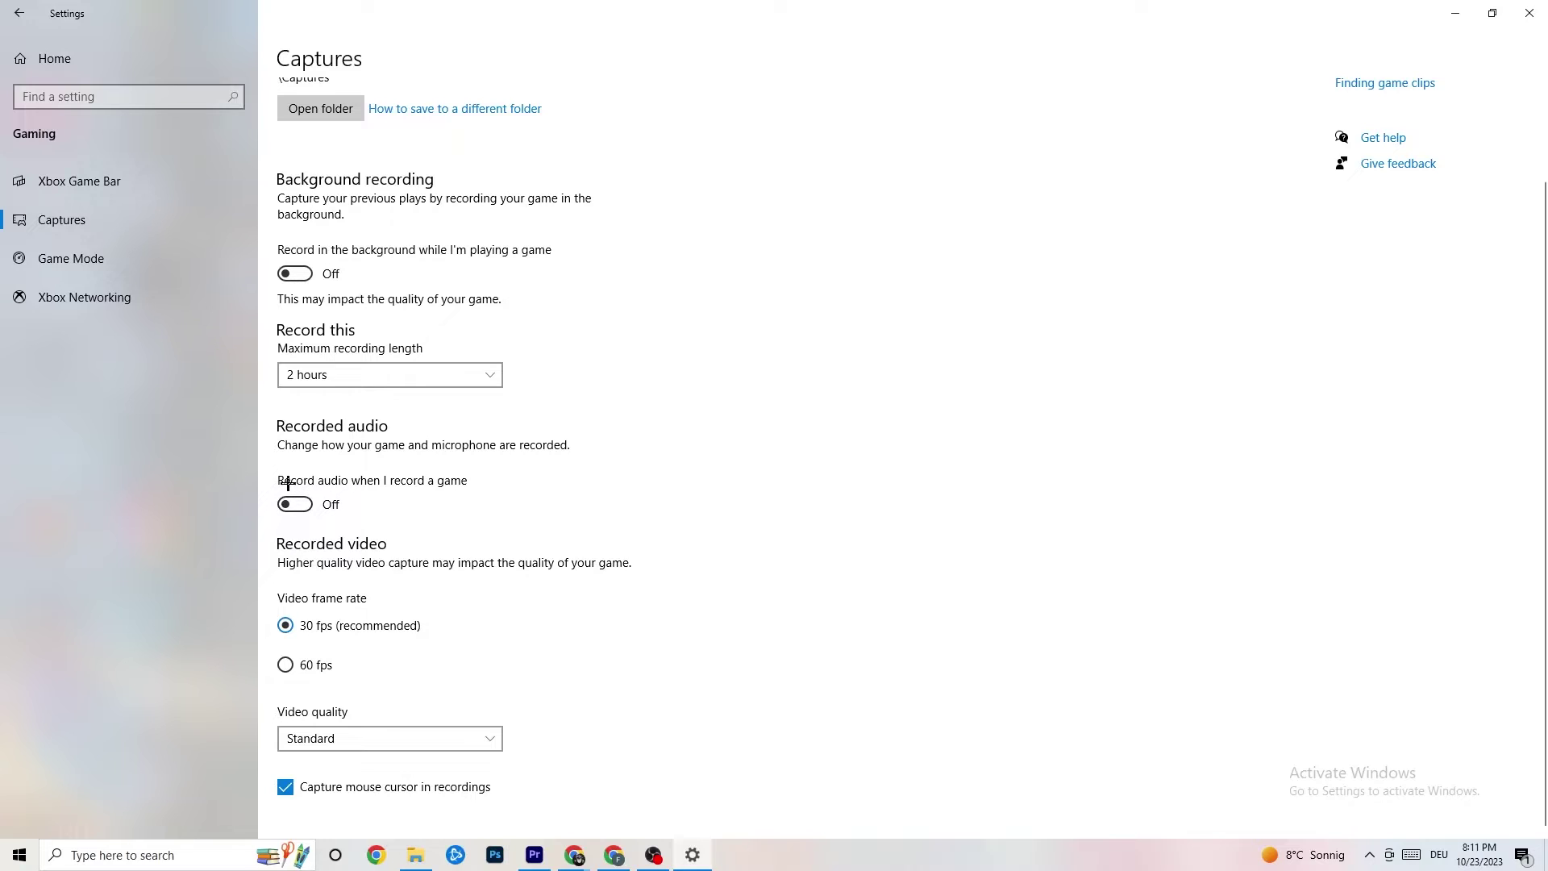
{"action": "left_click", "coordinate": [106, 260]}
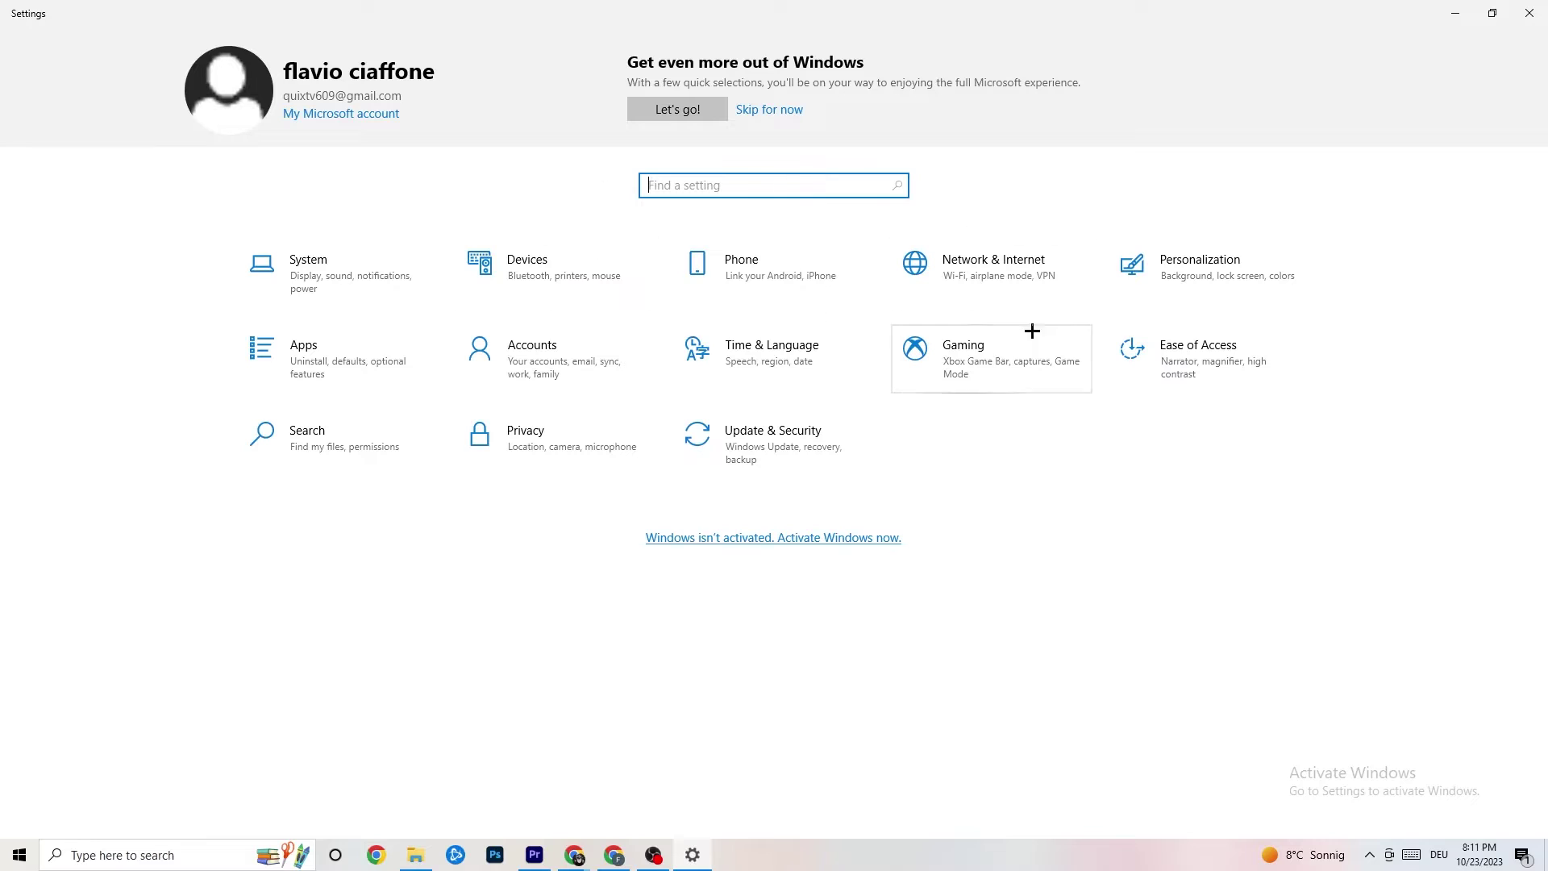
Check the Windows Update and Troubleshoot pages under Update & Security, then close Settings
{"action": "left_click", "coordinate": [785, 437]}
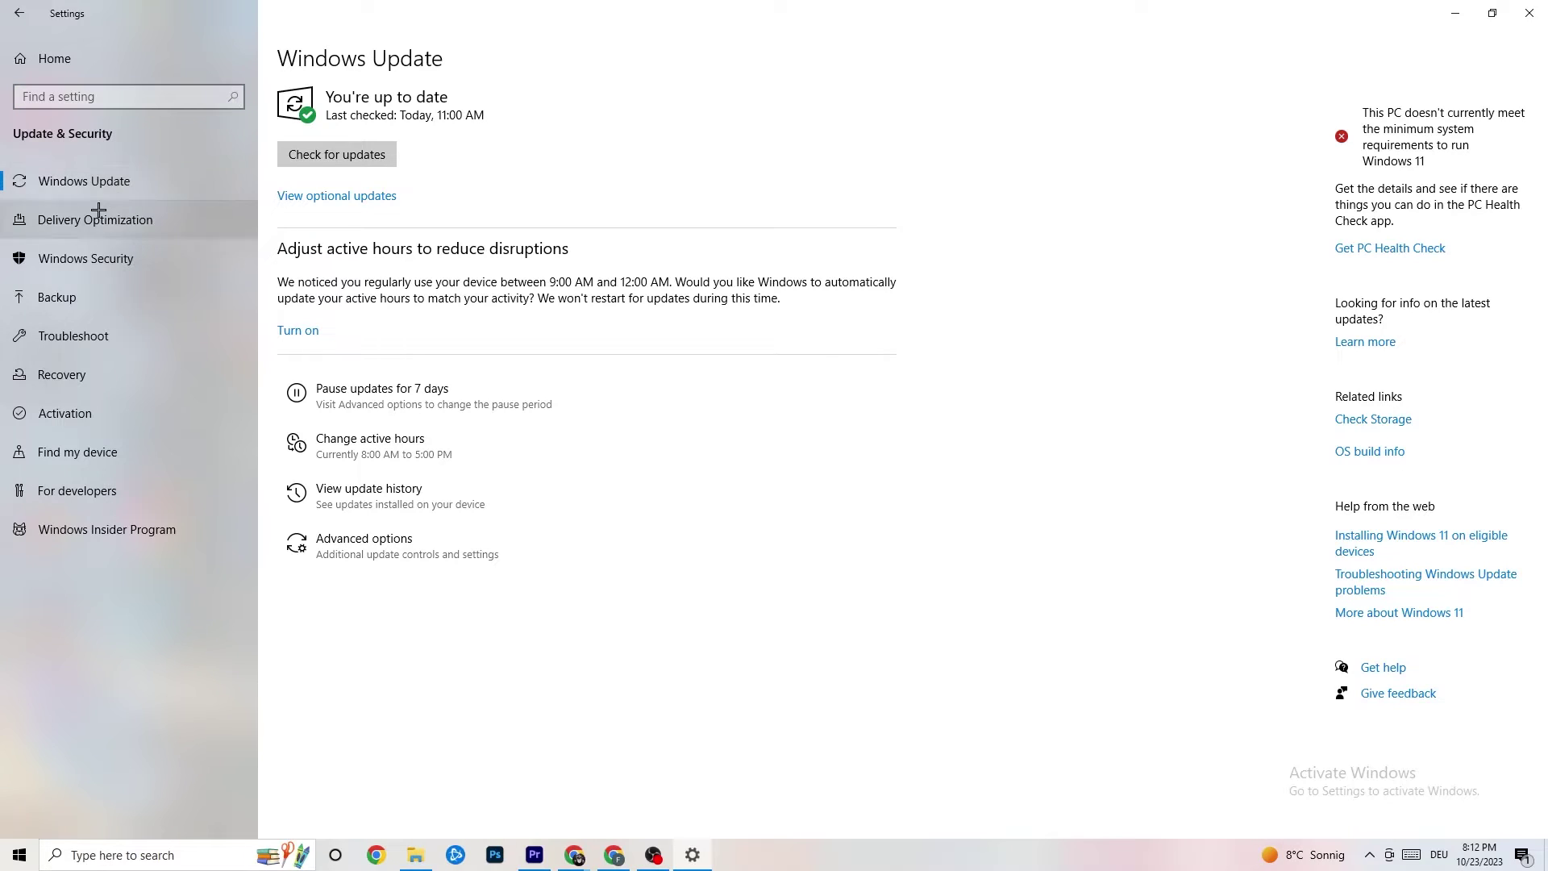
{"action": "left_click", "coordinate": [86, 327]}
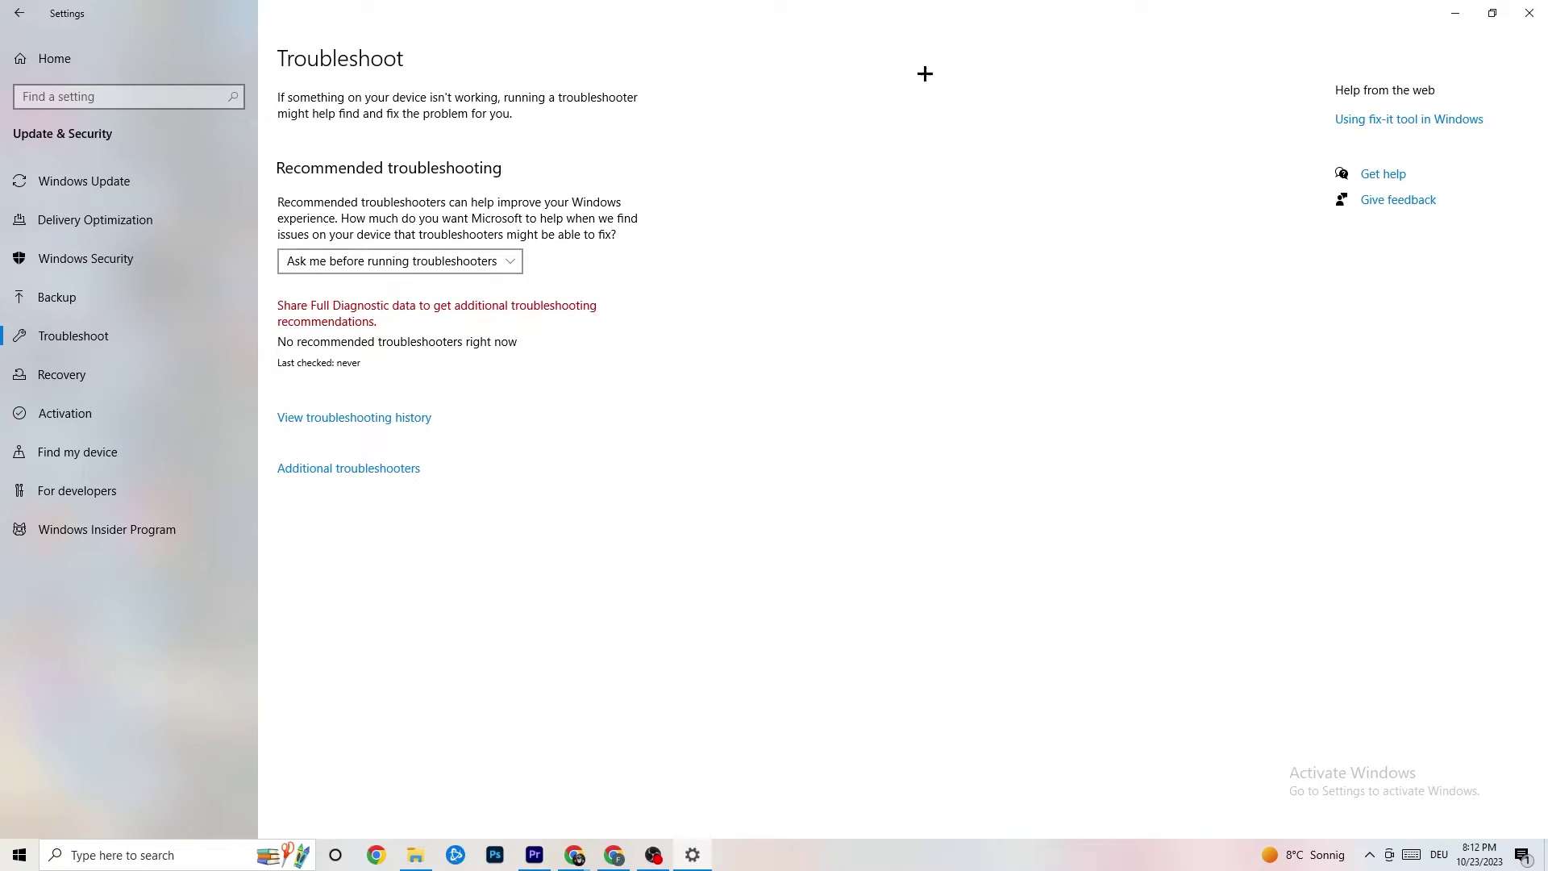
{"action": "left_click", "coordinate": [1529, 11]}
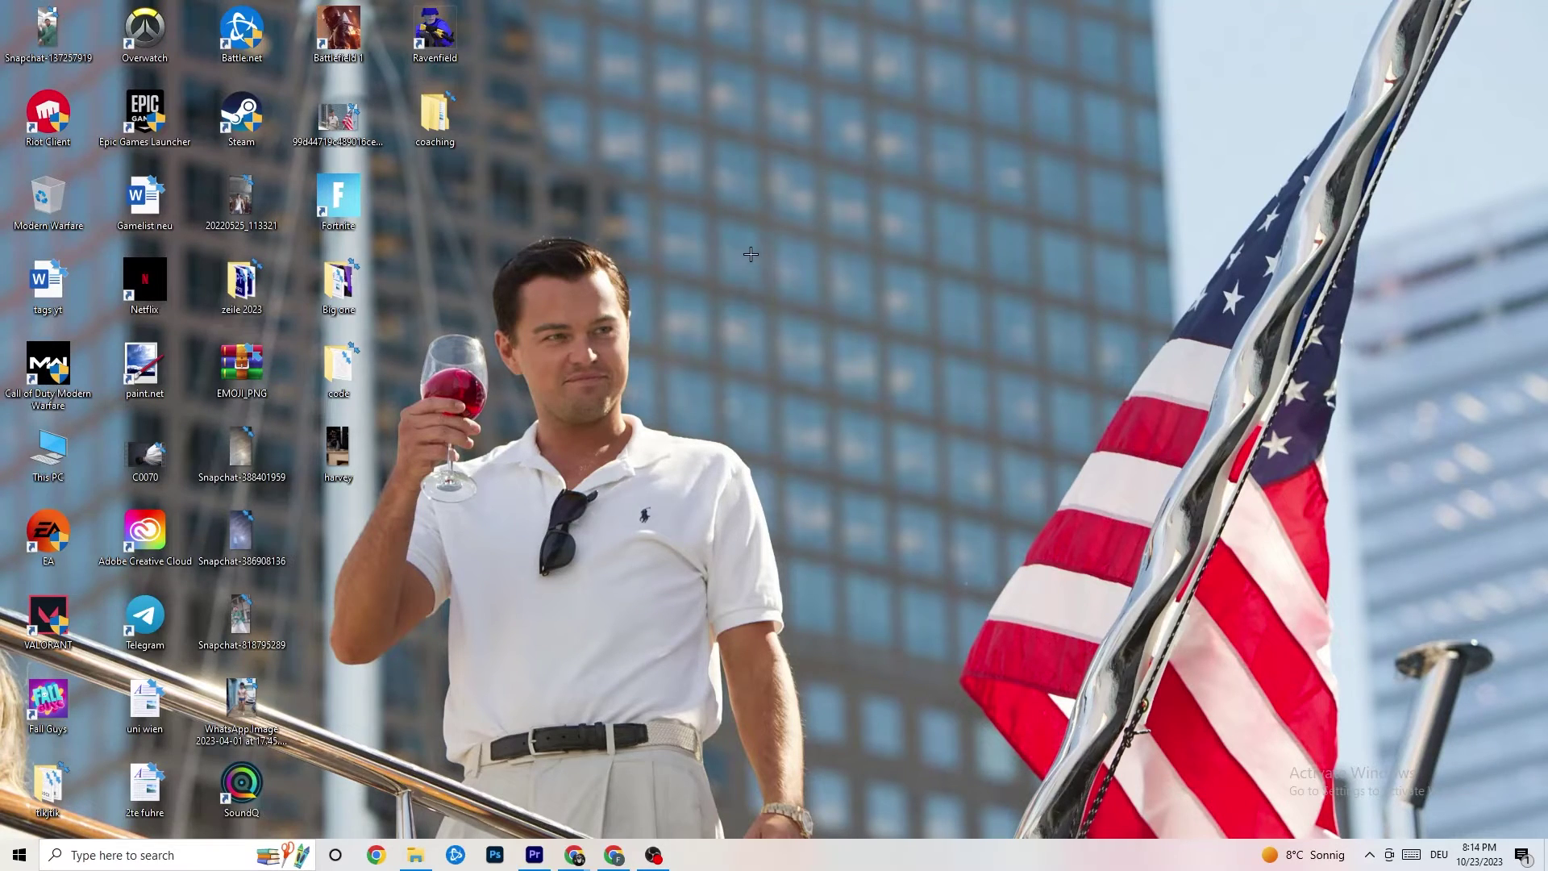
Open the NVIDIA Control Panel from the desktop and examine the image settings with preview
{"action": "right_click", "coordinate": [693, 208]}
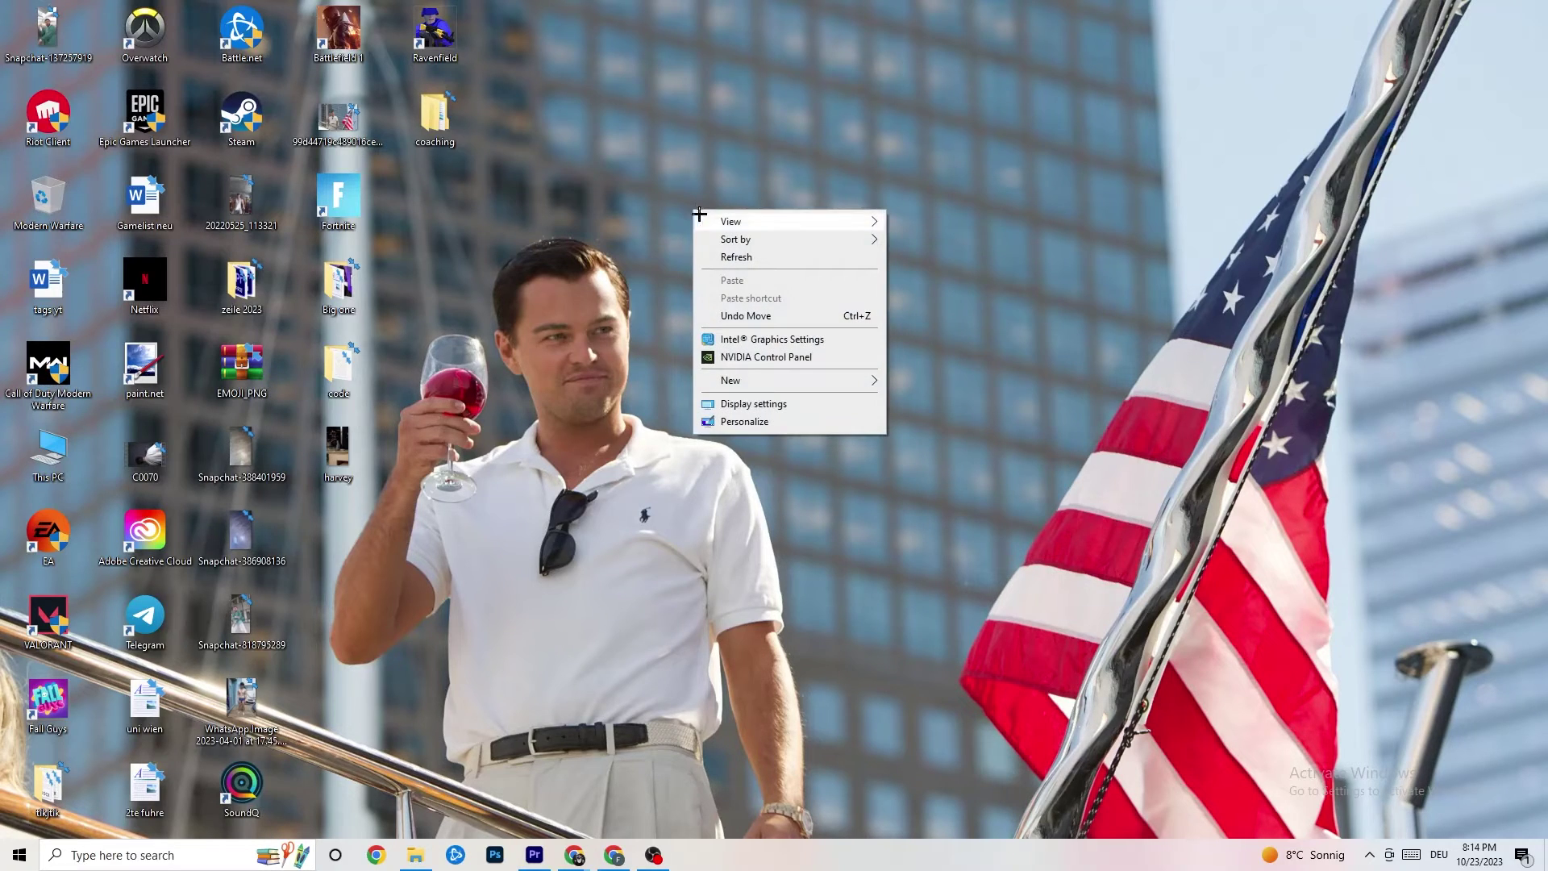
{"action": "left_click", "coordinate": [749, 357]}
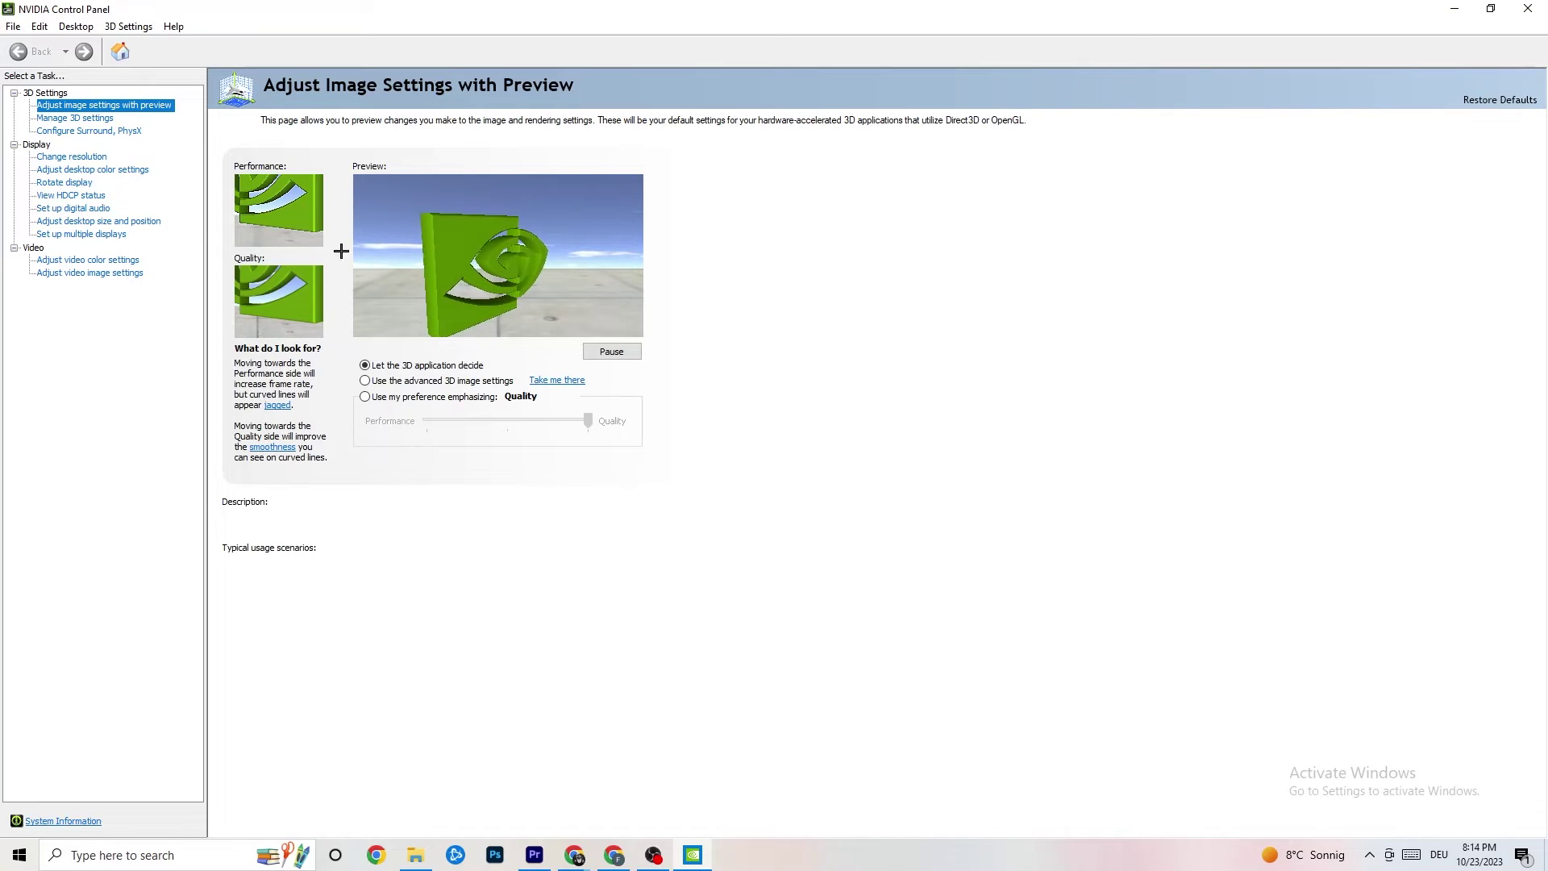
{"action": "mouse_move", "coordinate": [449, 388]}
{"action": "mouse_move", "coordinate": [491, 416]}
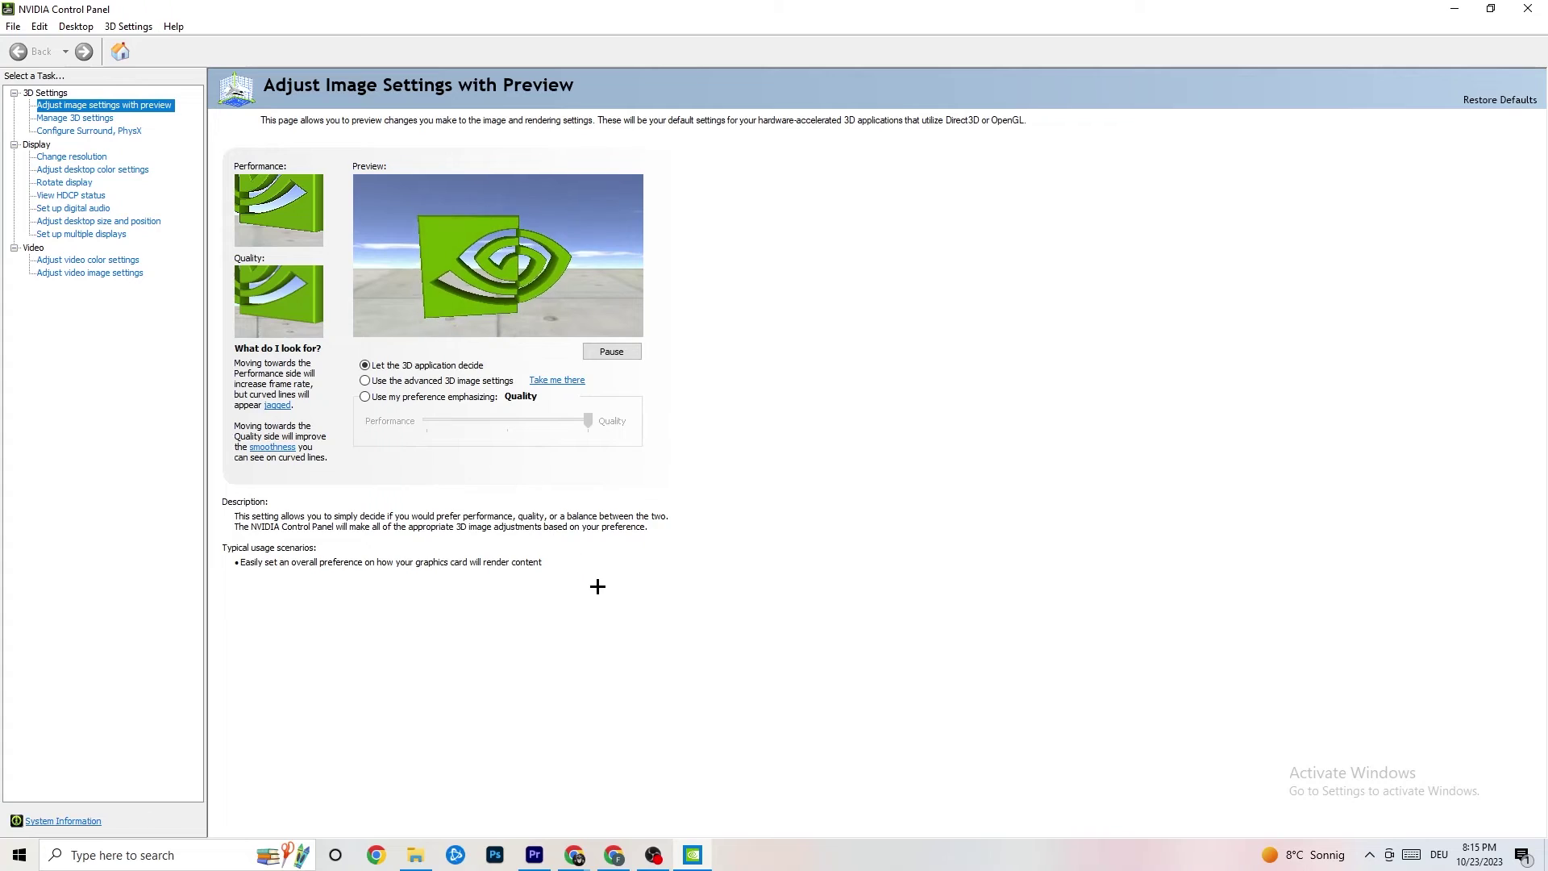
Check the NVIDIA resolution options, keeping 1080p, 1920 × 1080 (native), then close the control panel
{"action": "left_click", "coordinate": [67, 157]}
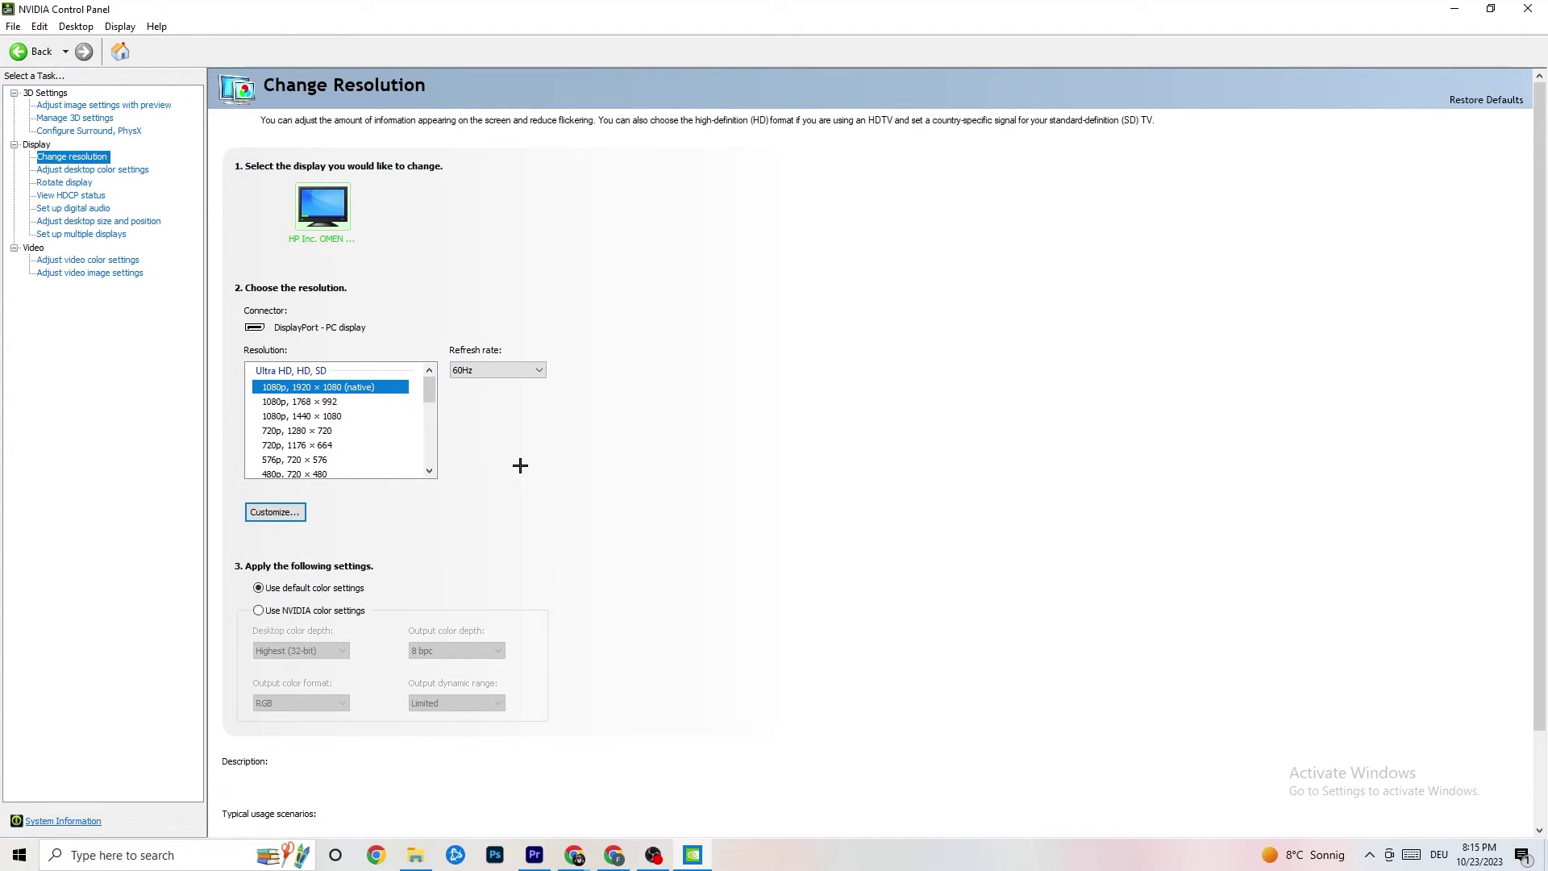
{"action": "left_click", "coordinate": [332, 387]}
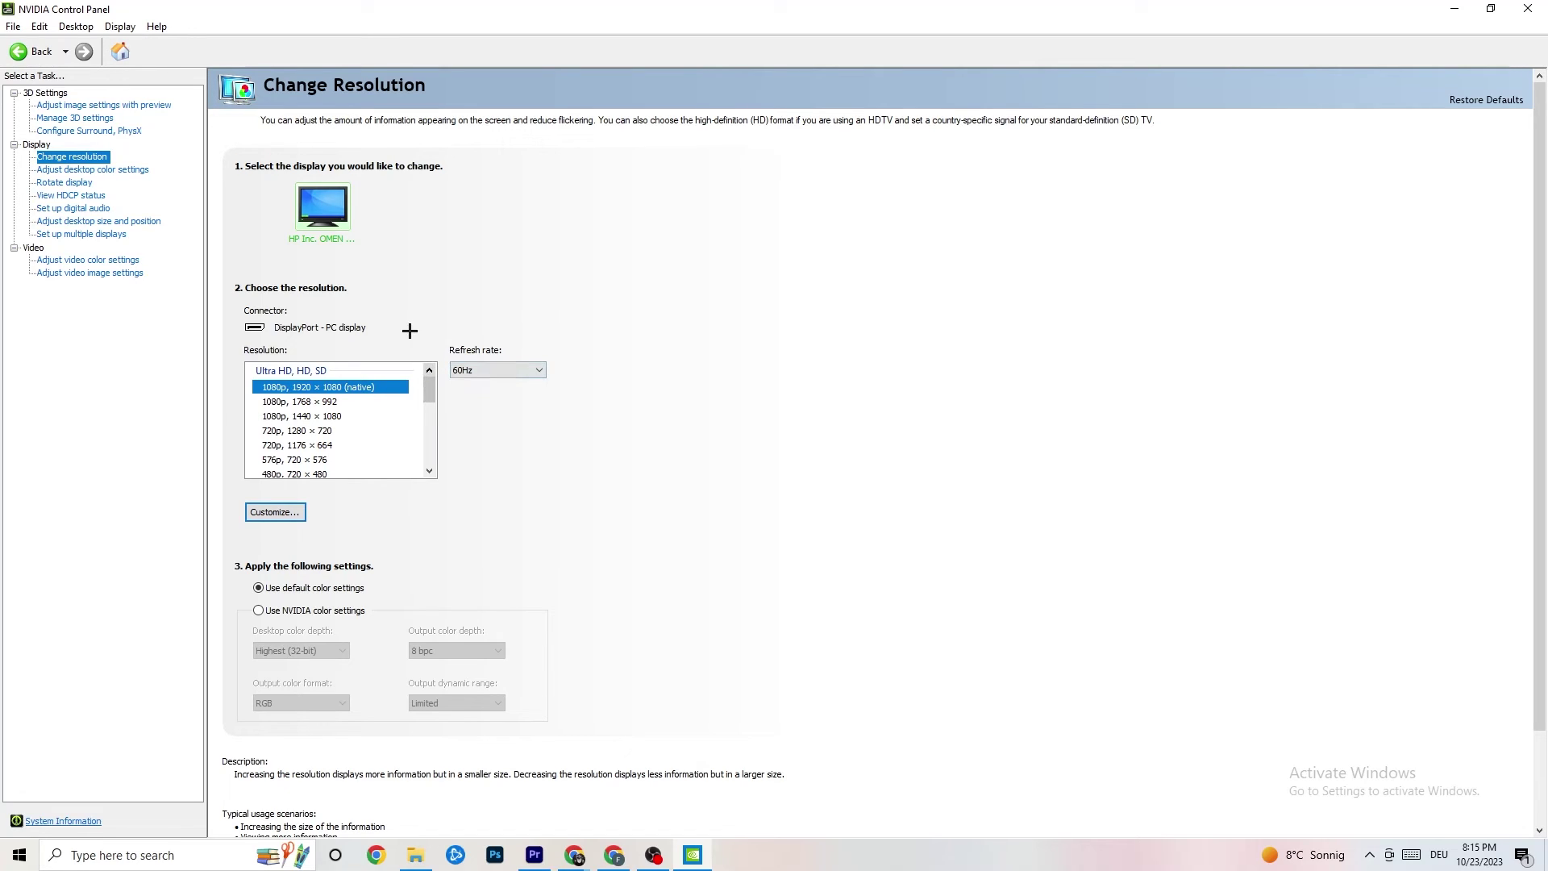
{"action": "scroll", "coordinate": [428, 391], "scroll_direction": "down", "scroll_amount": 2}
{"action": "scroll", "coordinate": [429, 391], "scroll_direction": "up", "scroll_amount": 2}
{"action": "key", "text": "alt+F4"}
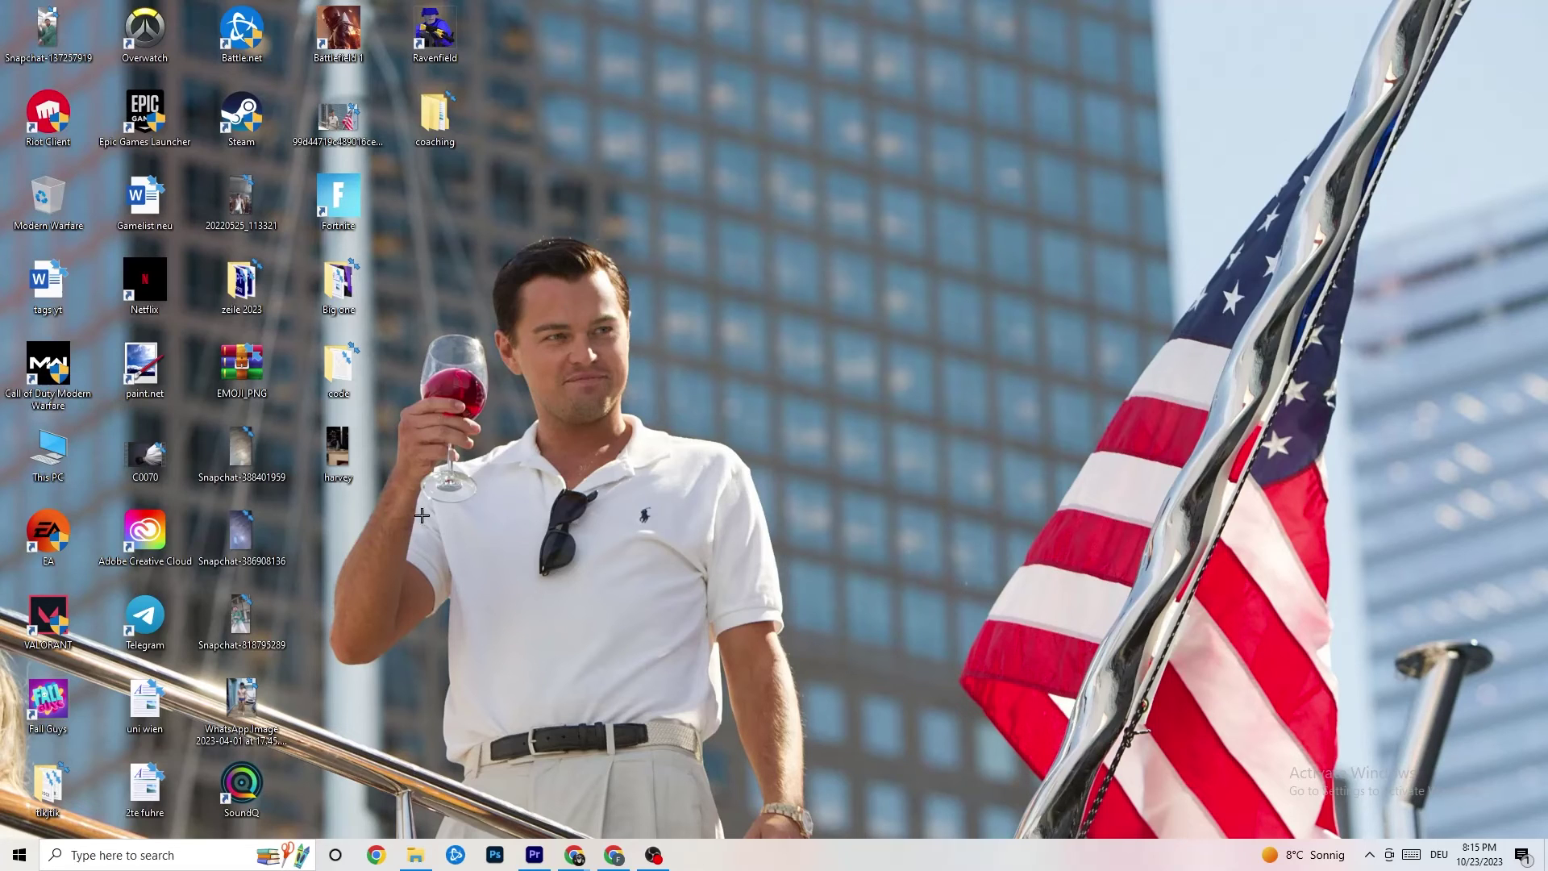
Show the Windows power choices including Restart, then return to the desktop without choosing one
{"action": "left_click", "coordinate": [20, 855]}
{"action": "mouse_move", "coordinate": [24, 817]}
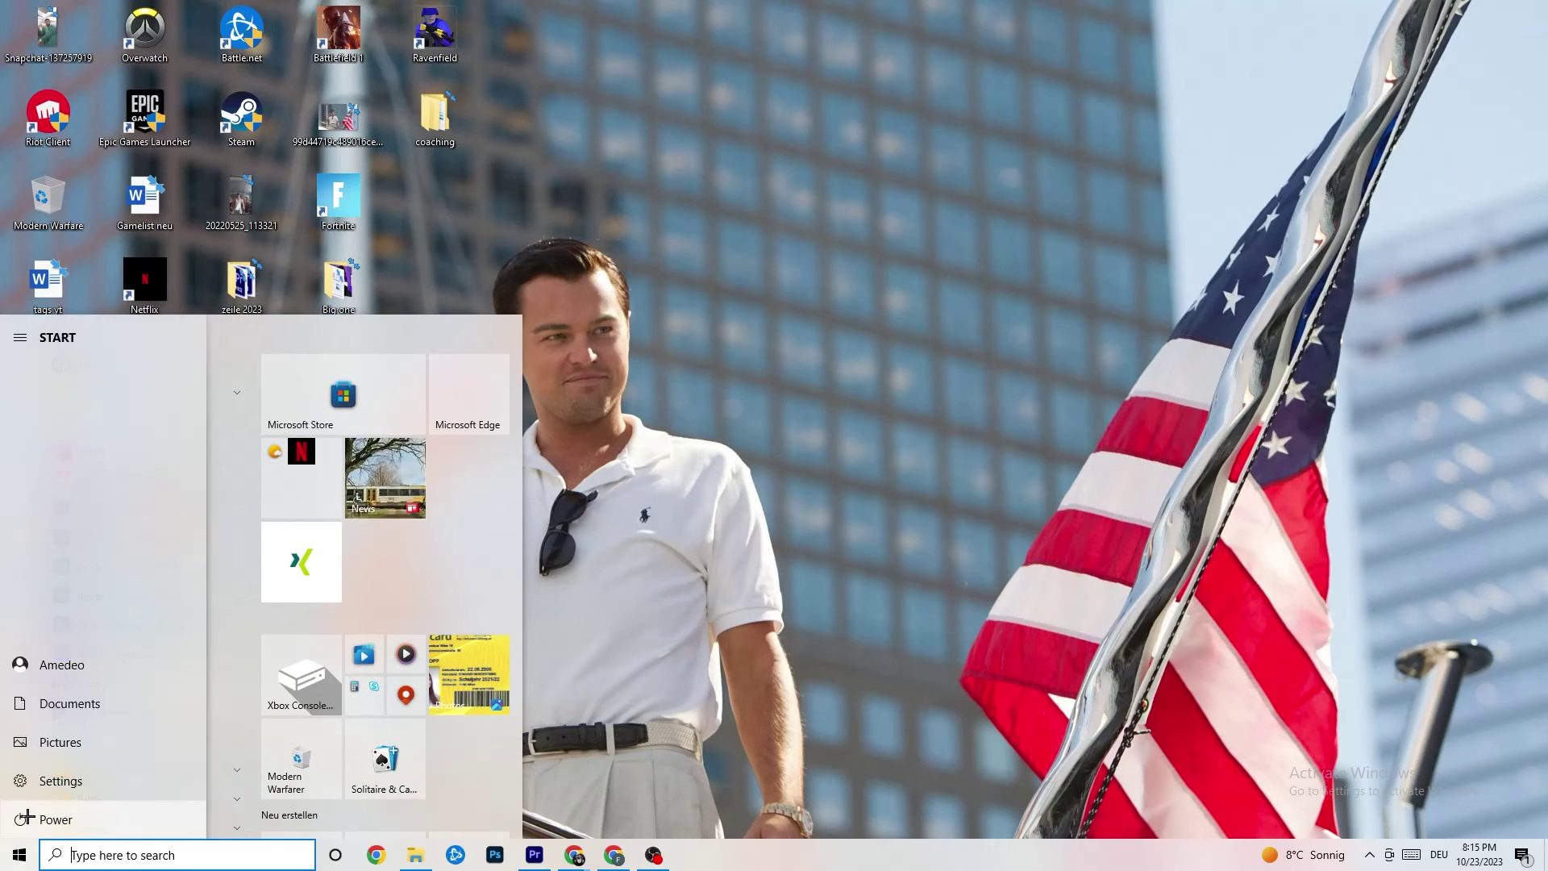
{"action": "left_click", "coordinate": [66, 817]}
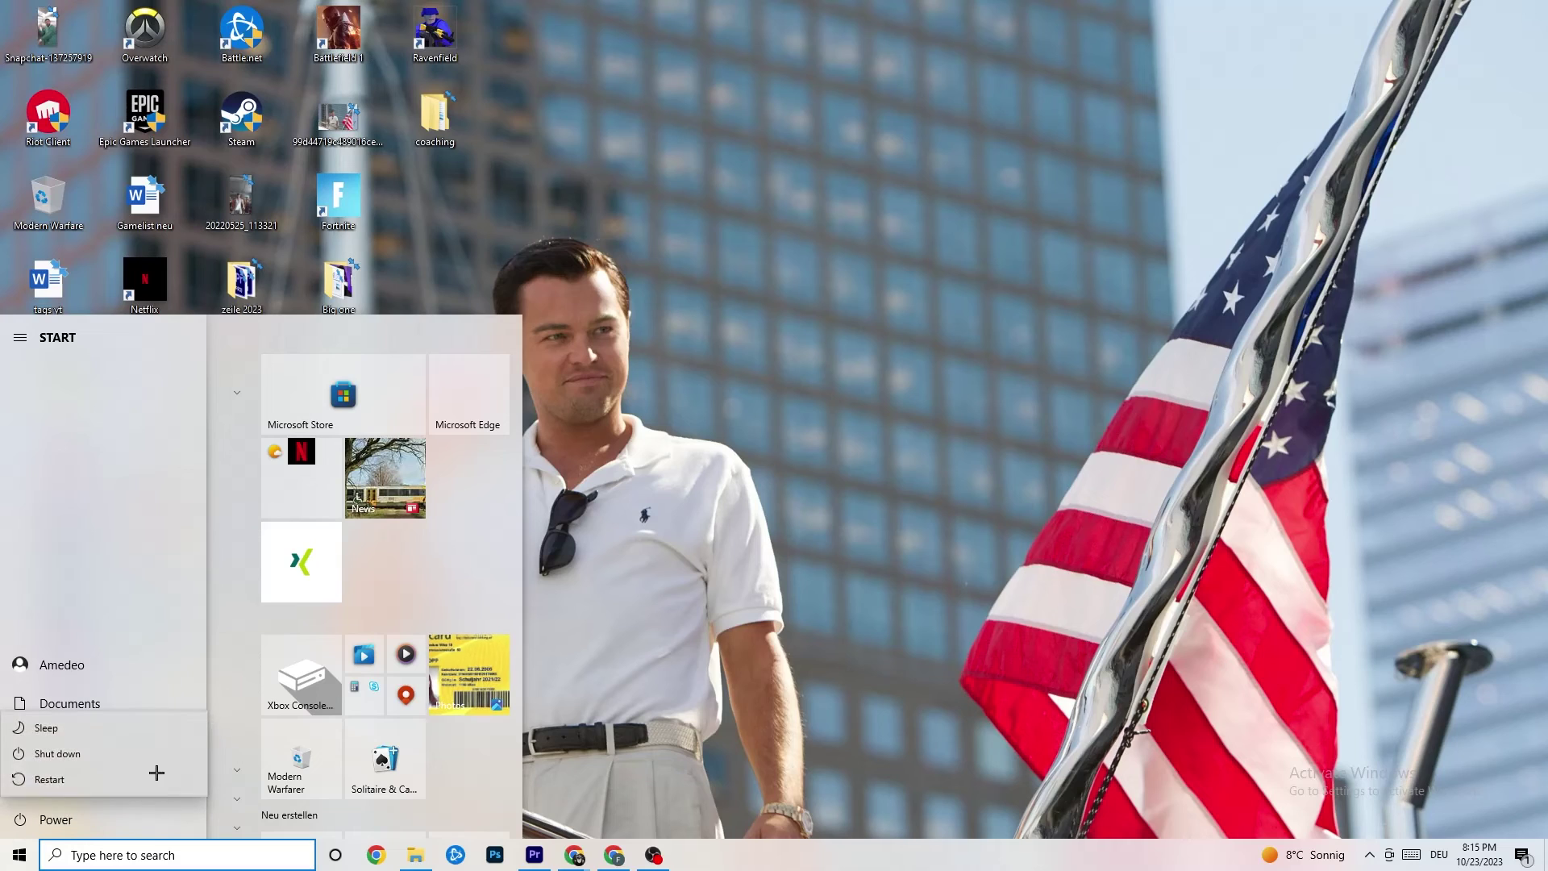
{"action": "left_click", "coordinate": [872, 538]}
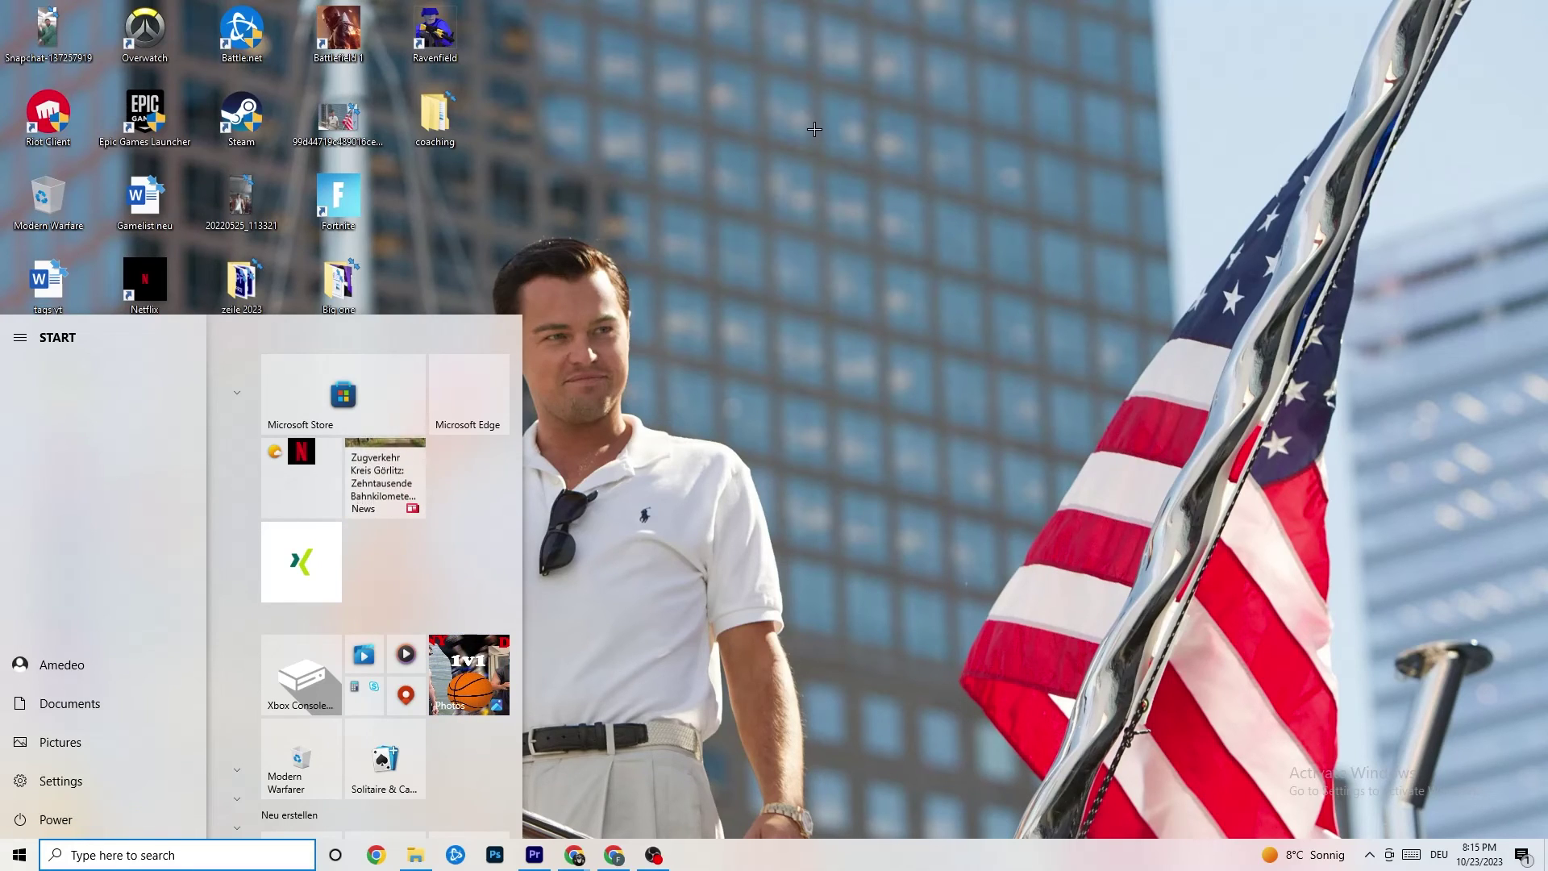
{"action": "left_click", "coordinate": [733, 331]}
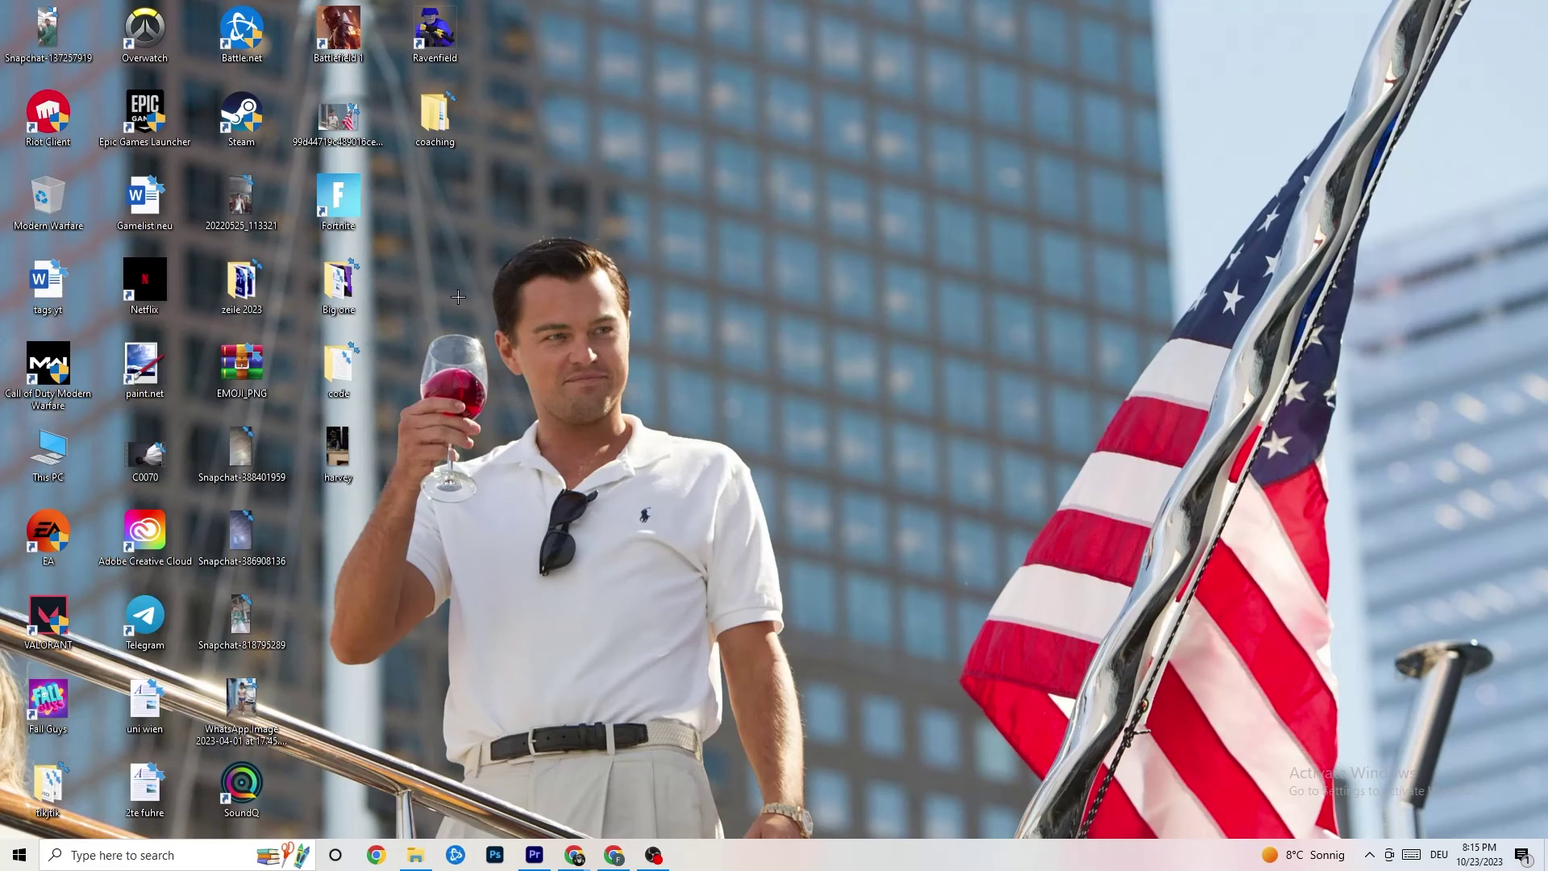